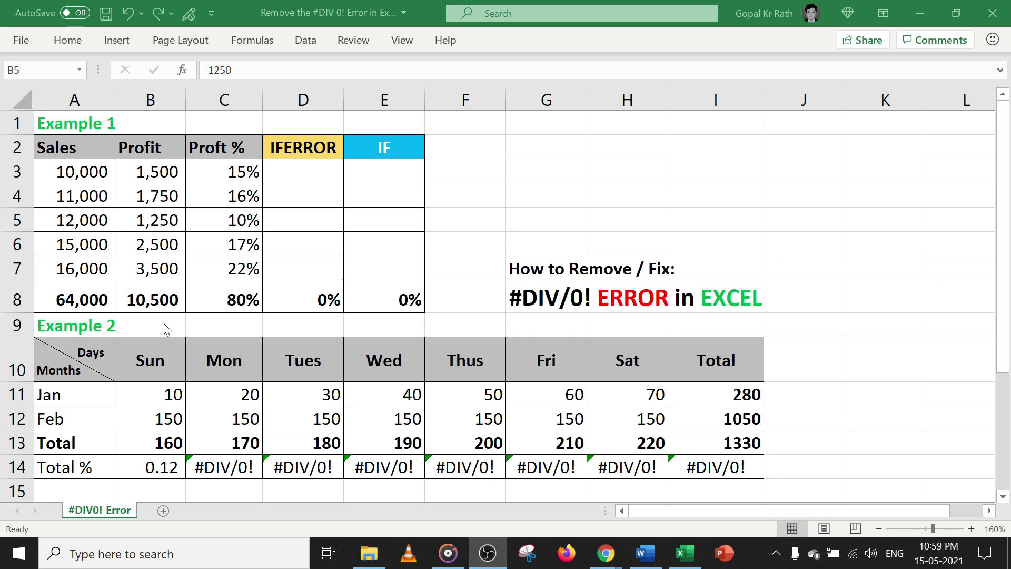
Step: Delete the 1,250 profit in B5 and clear row 6's sales and profit in A6:B6
key(alt+Tab)
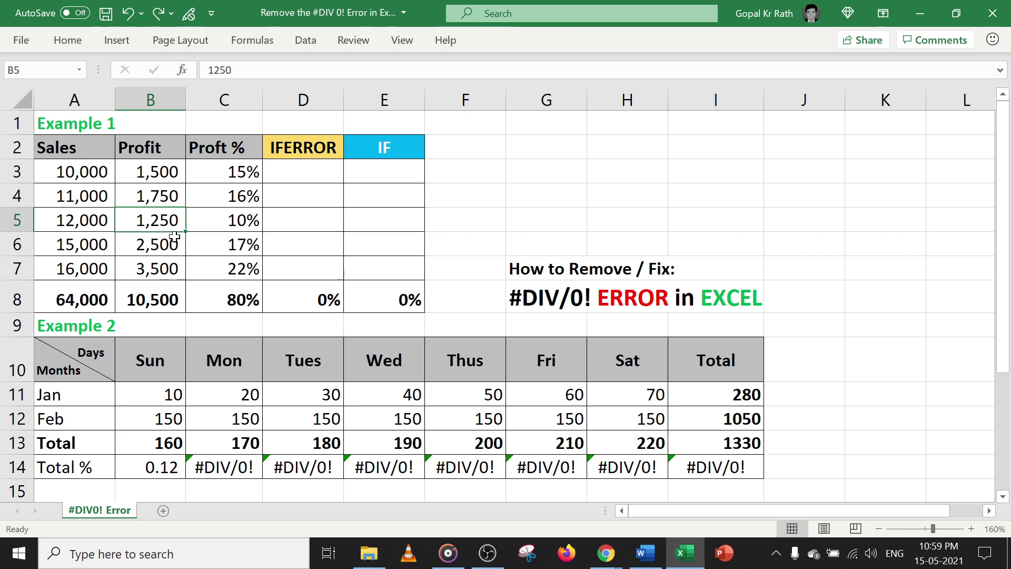
click(141, 237)
click(148, 216)
key(Delete)
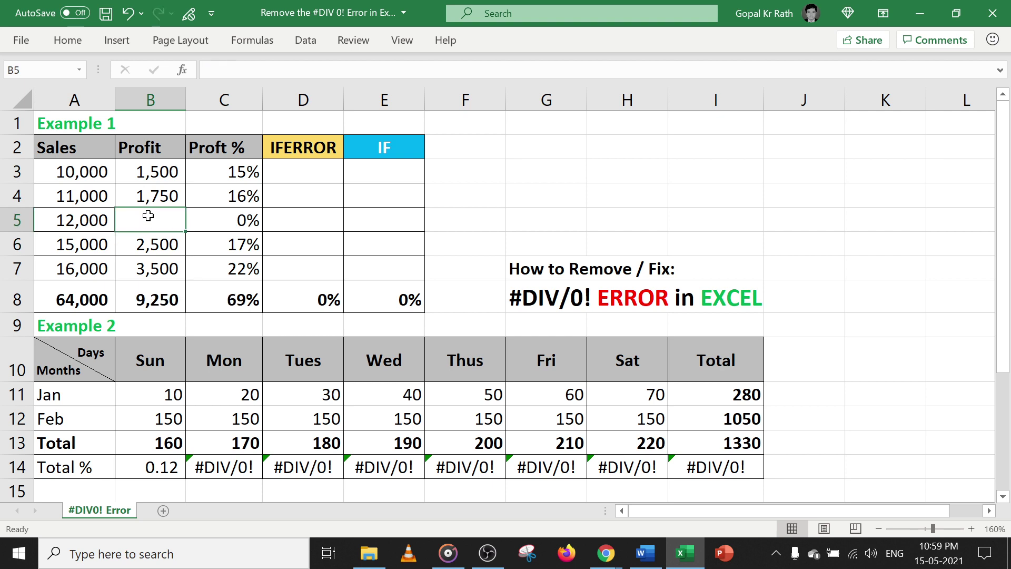
click(227, 221)
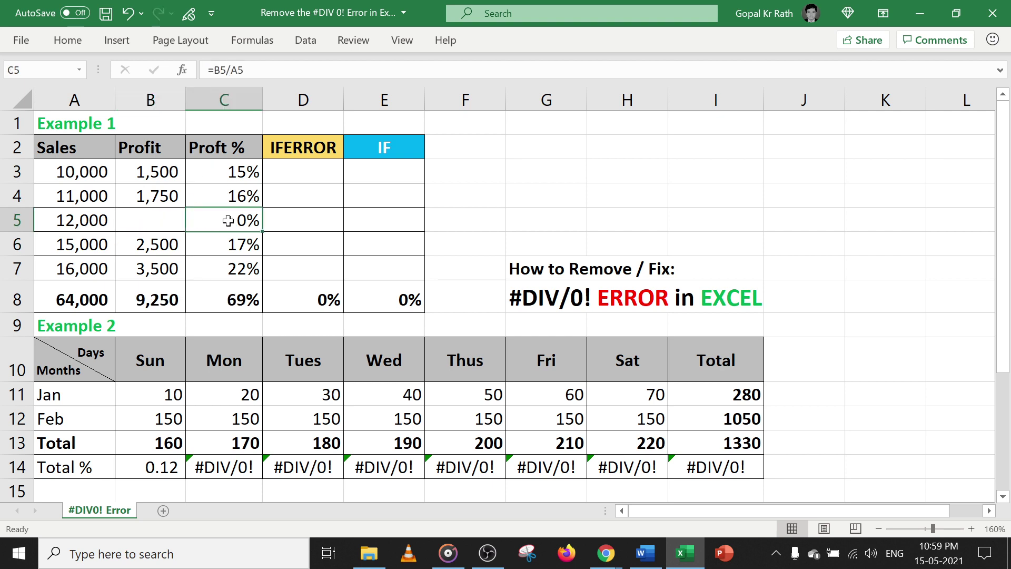
click(156, 220)
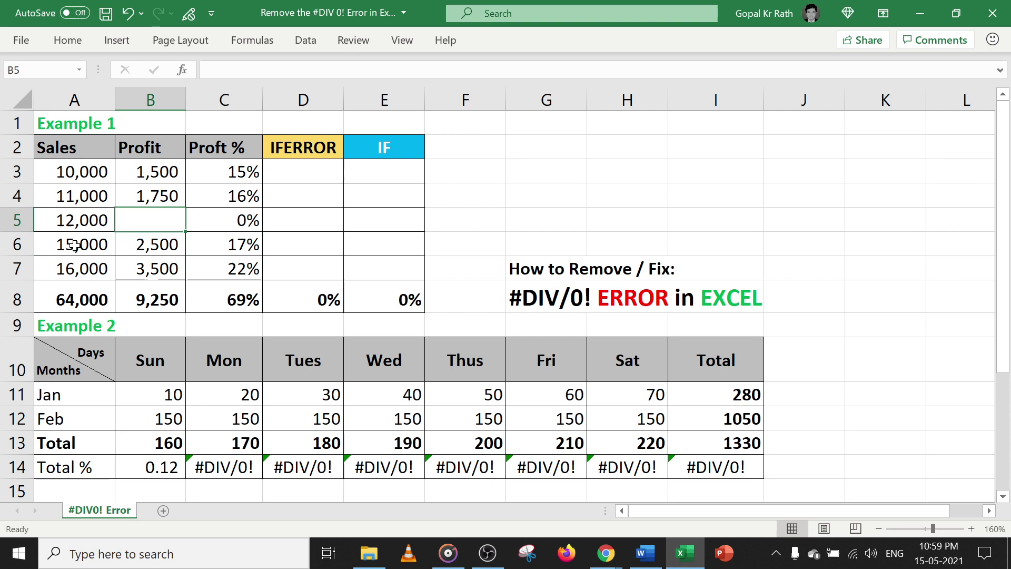
drag(74, 244, 157, 244)
key(Delete)
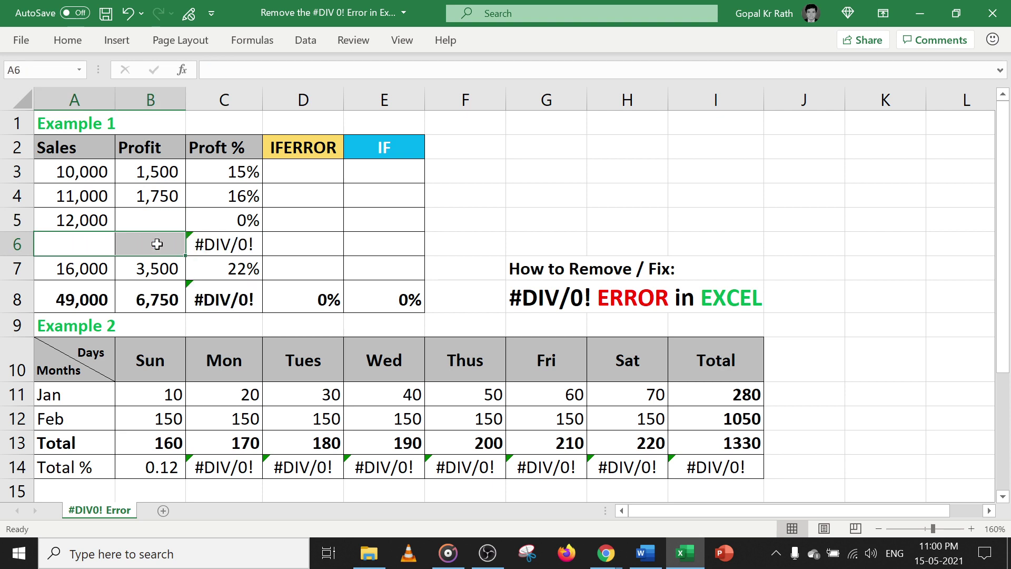
click(225, 235)
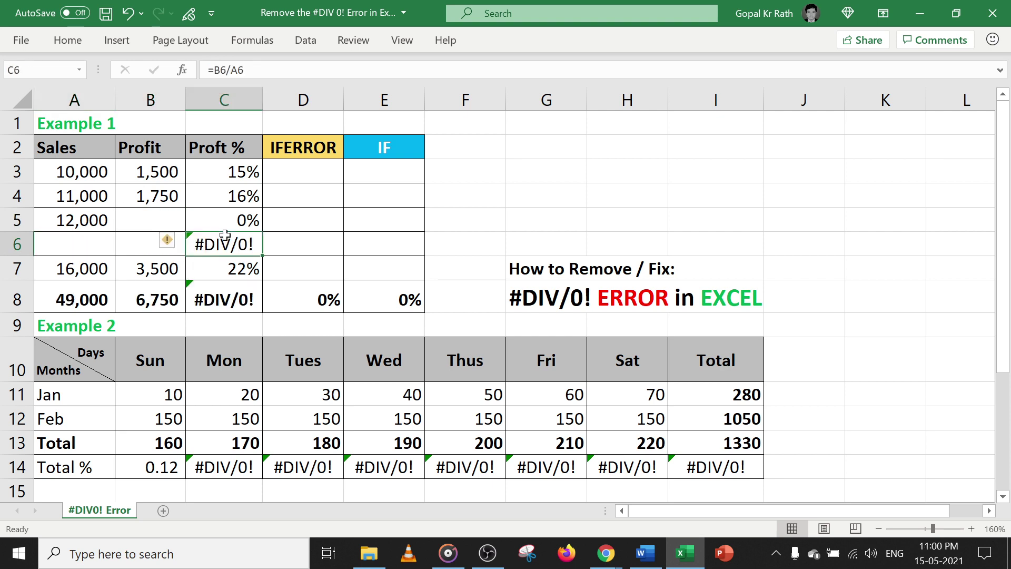
Step: Enter 0 as the B5 profit and as row 7's sales and profit
click(145, 218)
text(0)
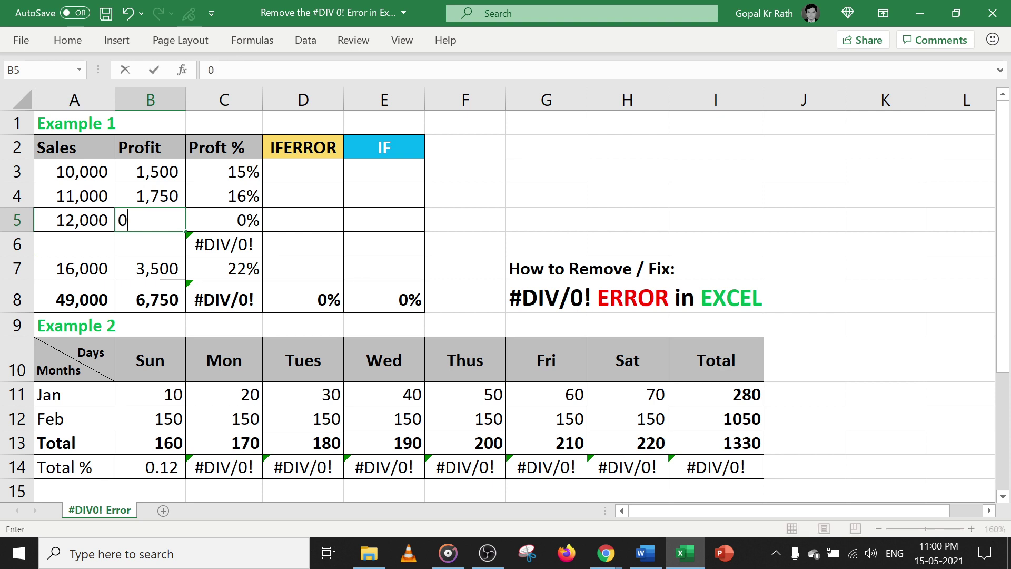
key(Return)
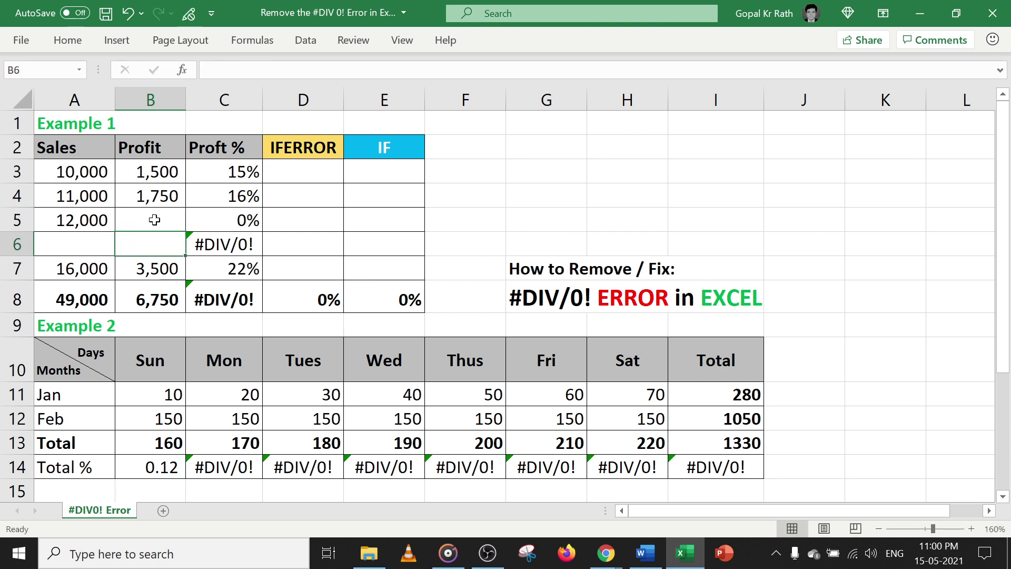
click(225, 216)
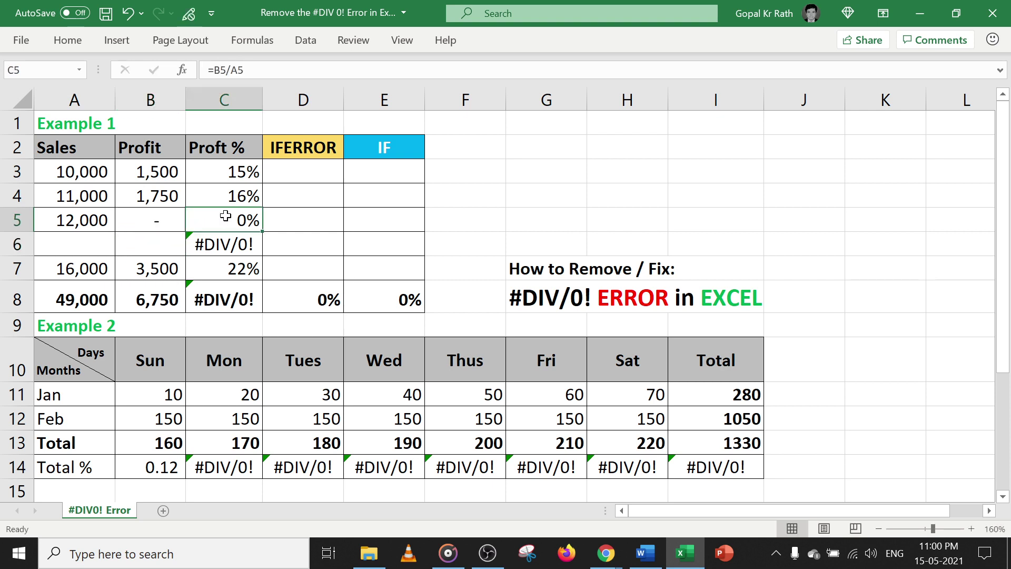
click(91, 269)
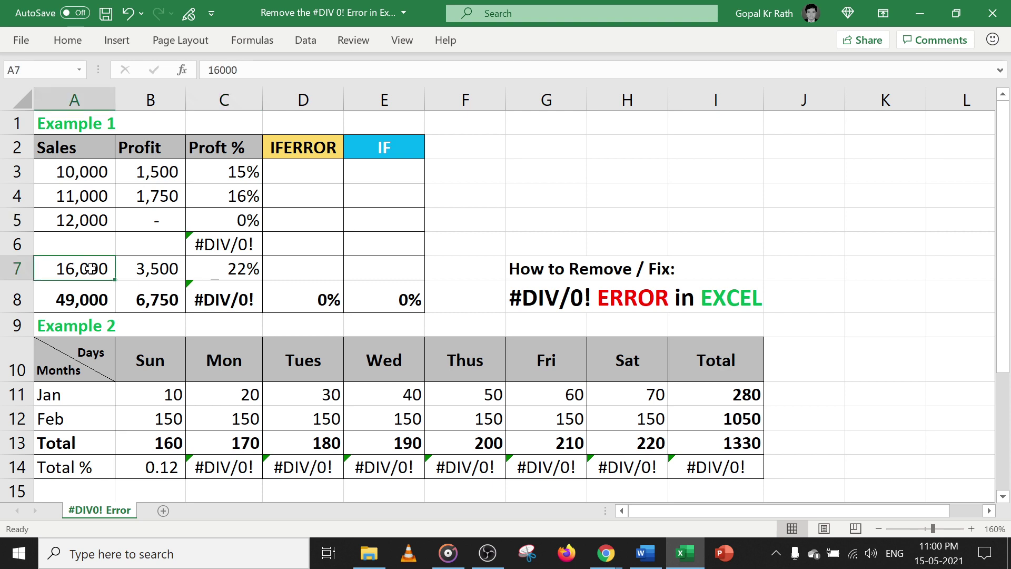
text(0)
key(Tab)
text(0)
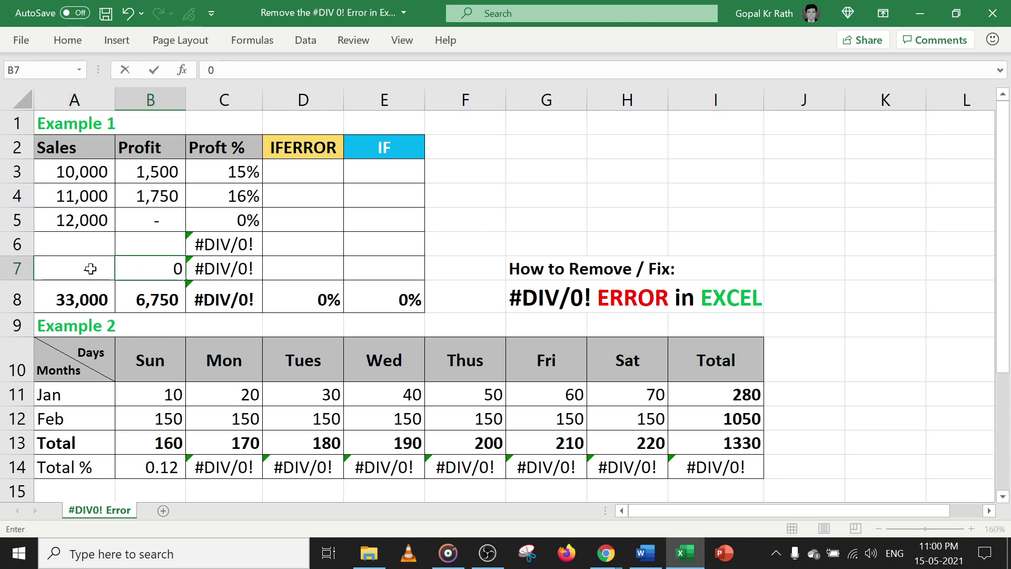
key(Return)
Step: Review the #DIV/0! results in C6:C7 and the SUM formula in C8
click(228, 268)
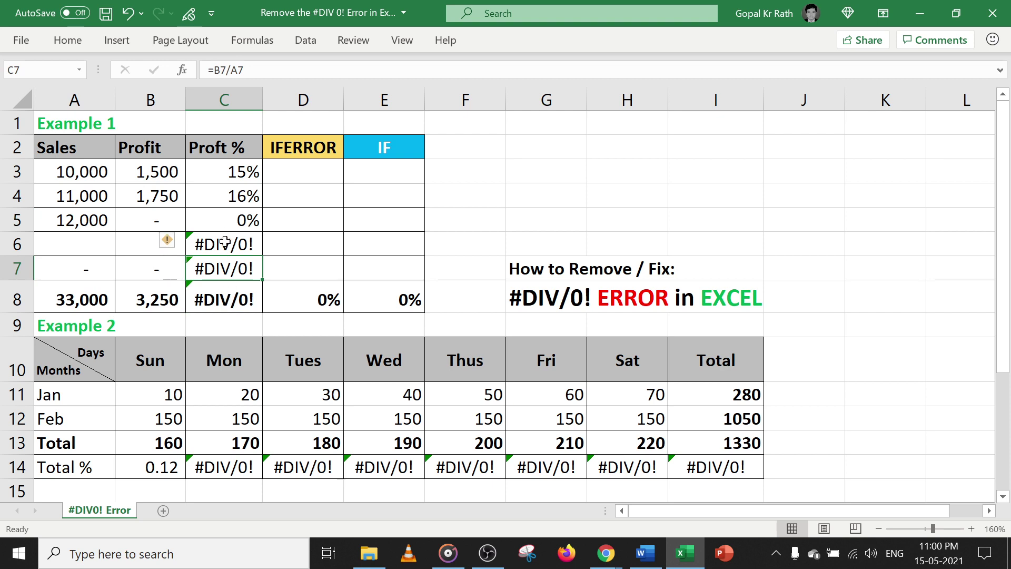
drag(225, 243, 226, 267)
click(226, 299)
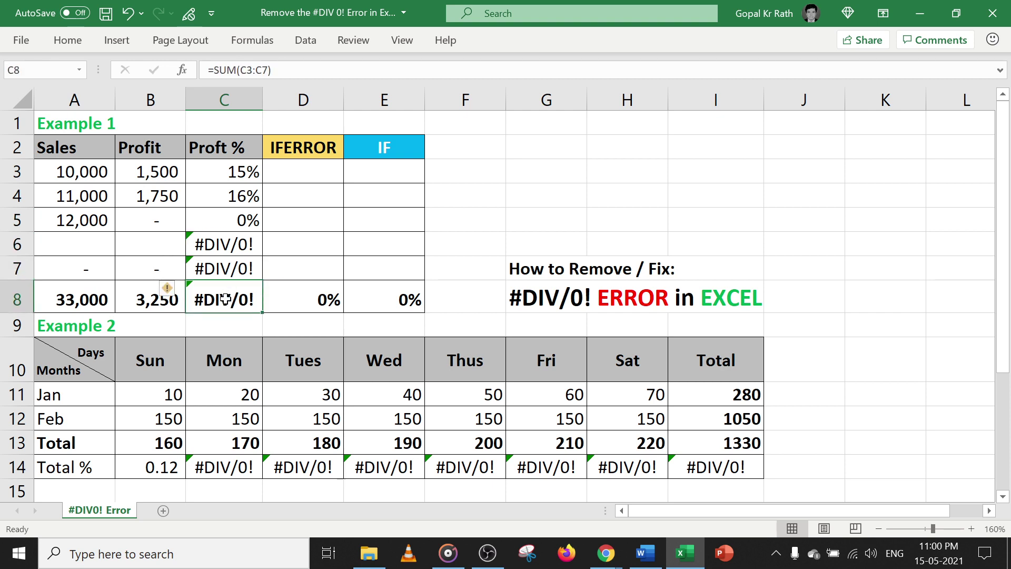
double_click(225, 299)
key(Escape)
drag(79, 219, 151, 274)
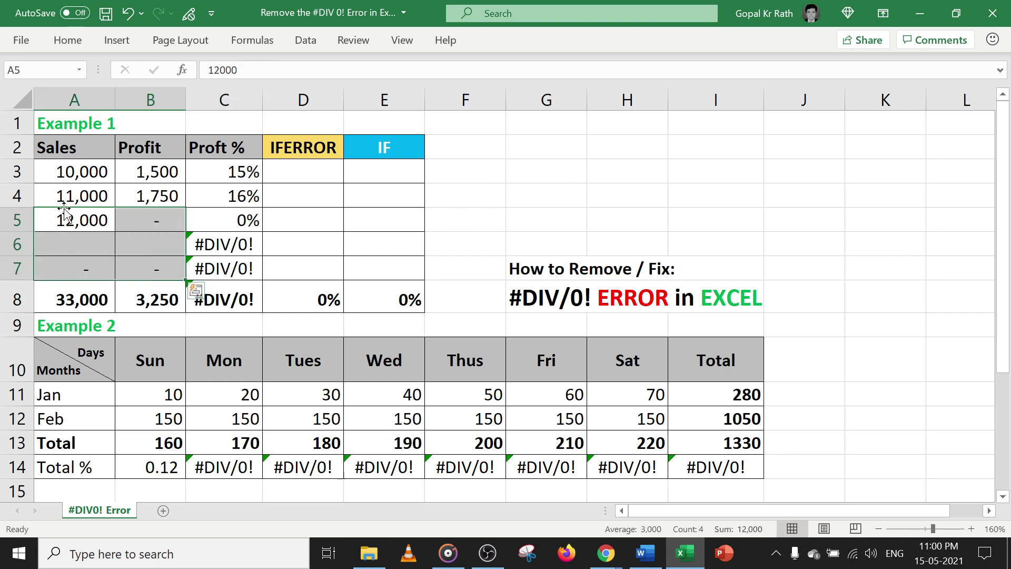
drag(69, 142, 153, 269)
drag(228, 150, 222, 269)
click(300, 149)
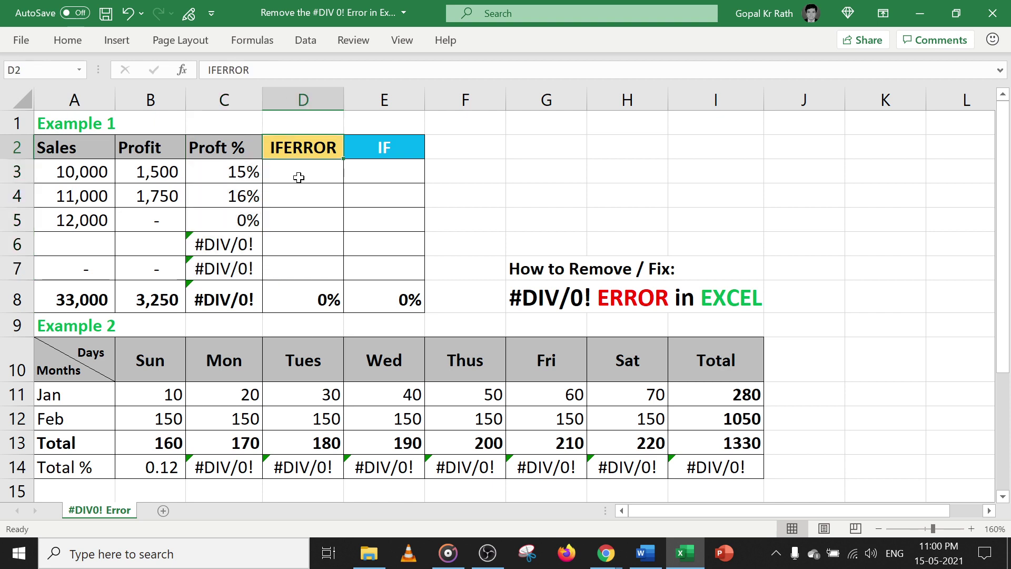
click(388, 149)
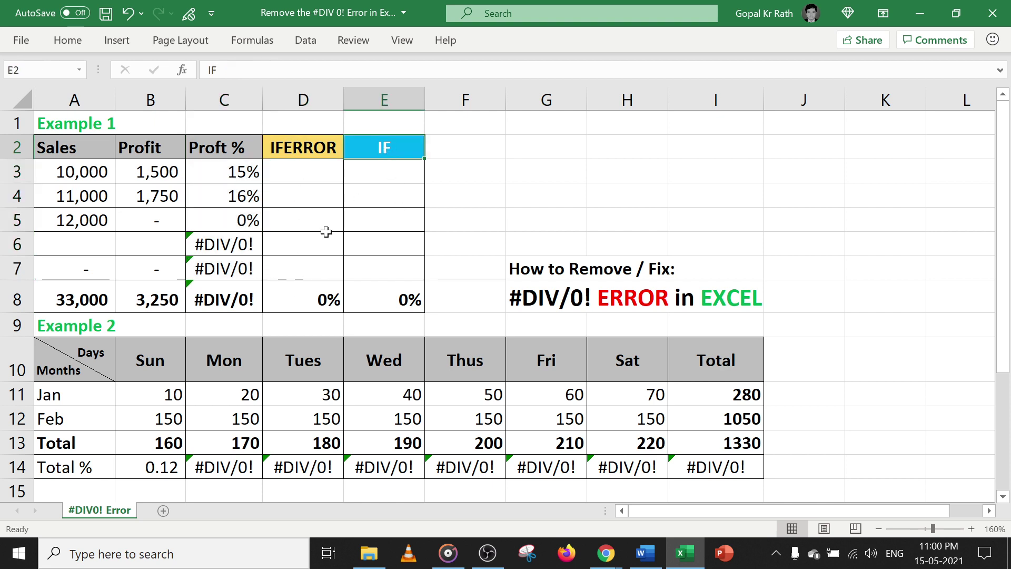
drag(231, 171, 234, 275)
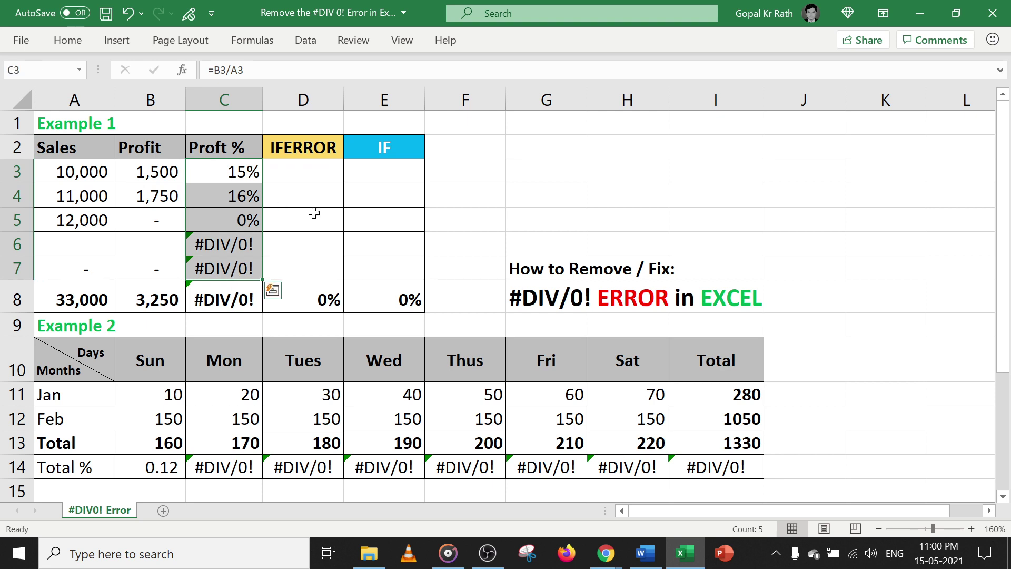
click(291, 171)
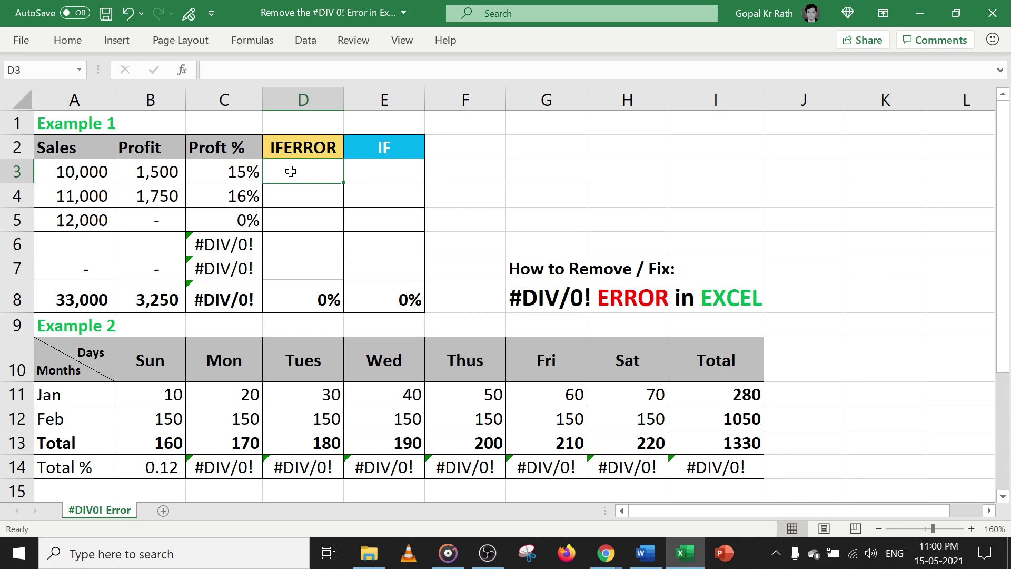
Step: Enter =IFERROR(B3/A3,"") in D3, based on C3's division formula
click(213, 173)
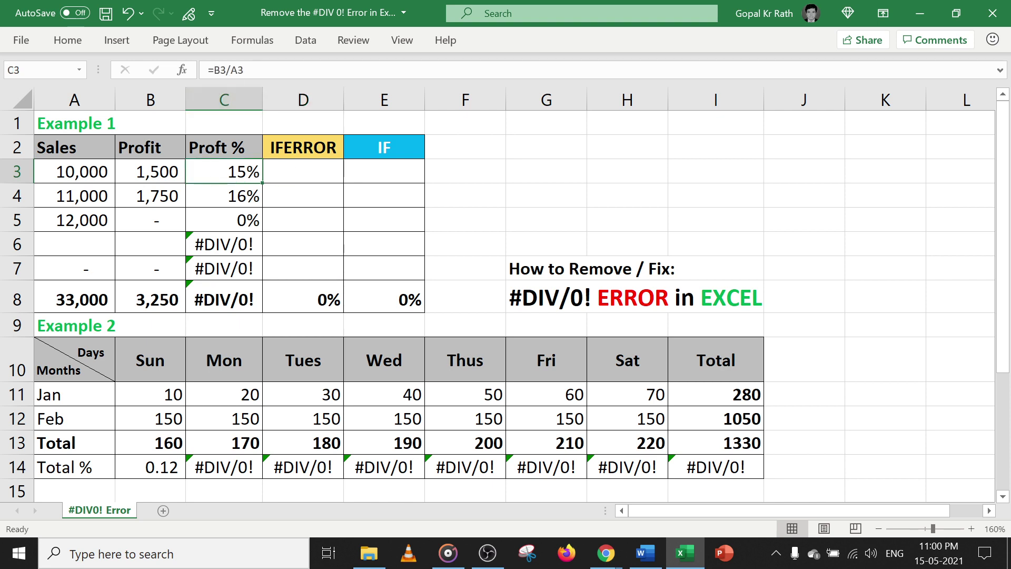
double_click(213, 172)
key(Escape)
double_click(308, 172)
text(=B3/A3)
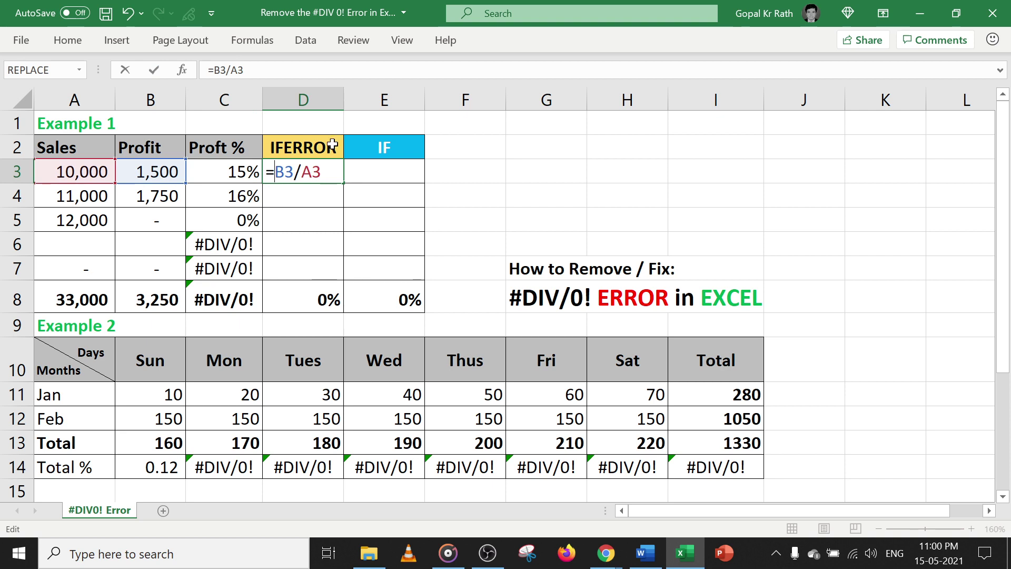
text(ifer)
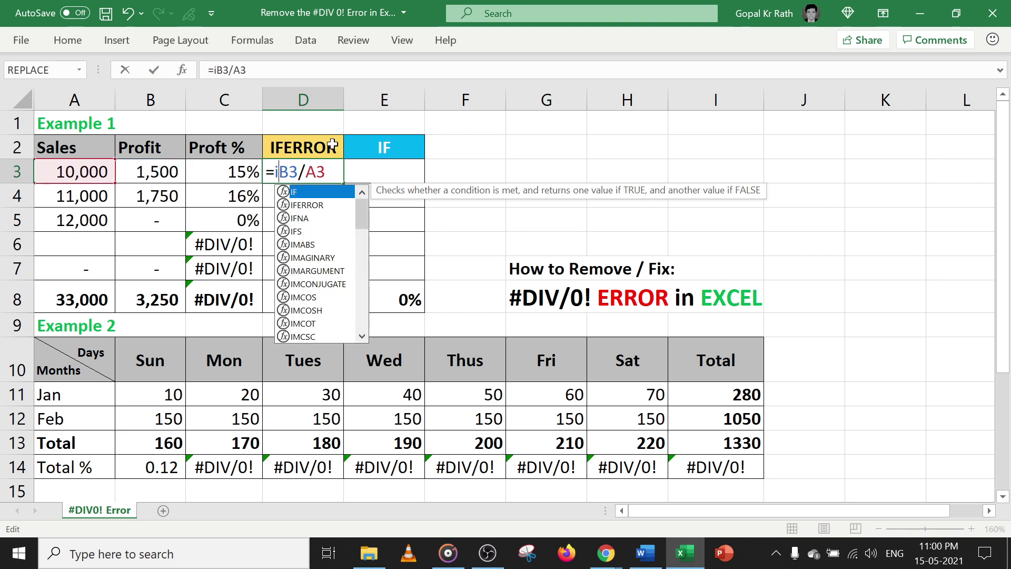
text(ror)
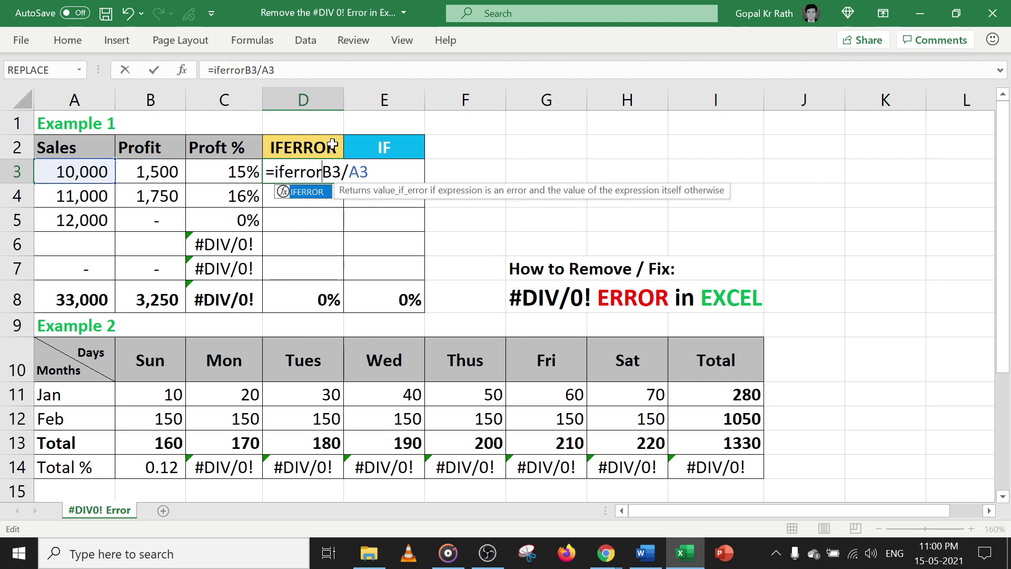
text((B3/A3)
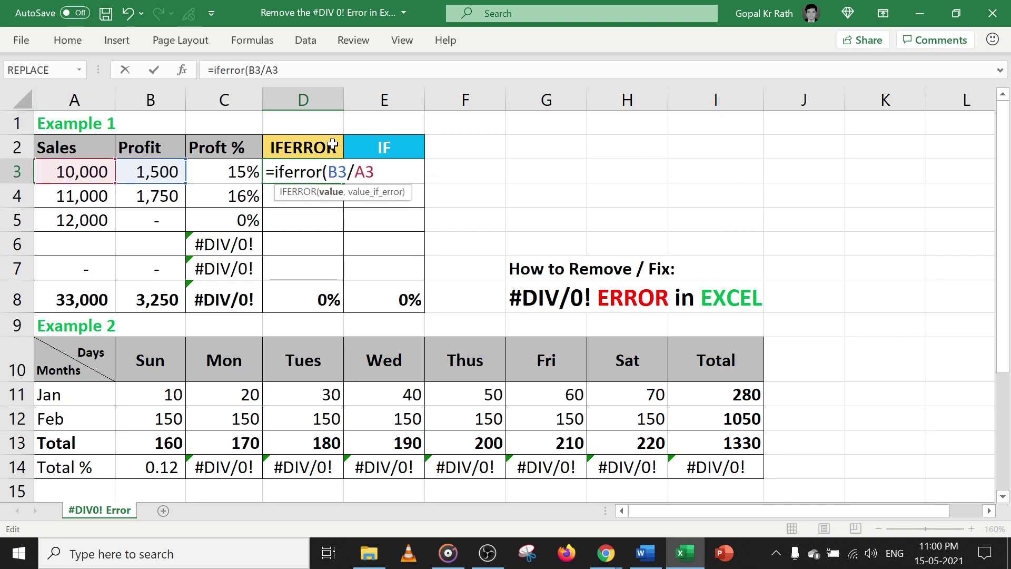
text(,)
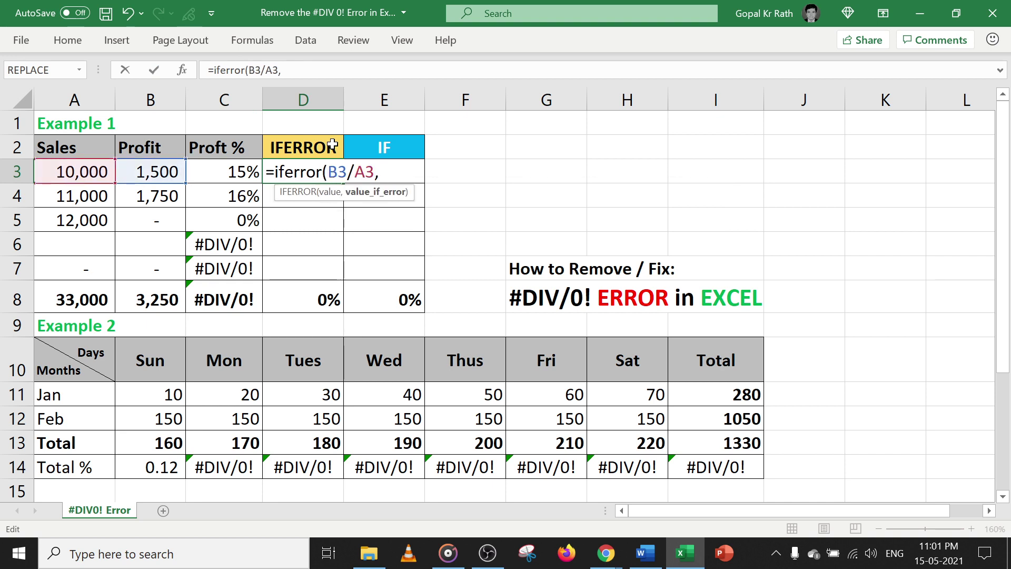
text("")
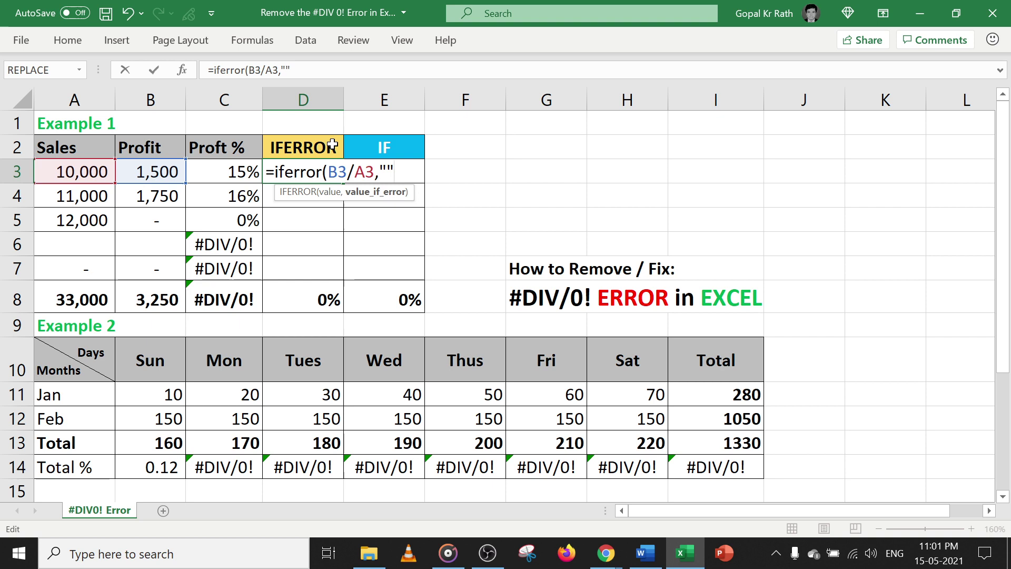
text())
key(Return)
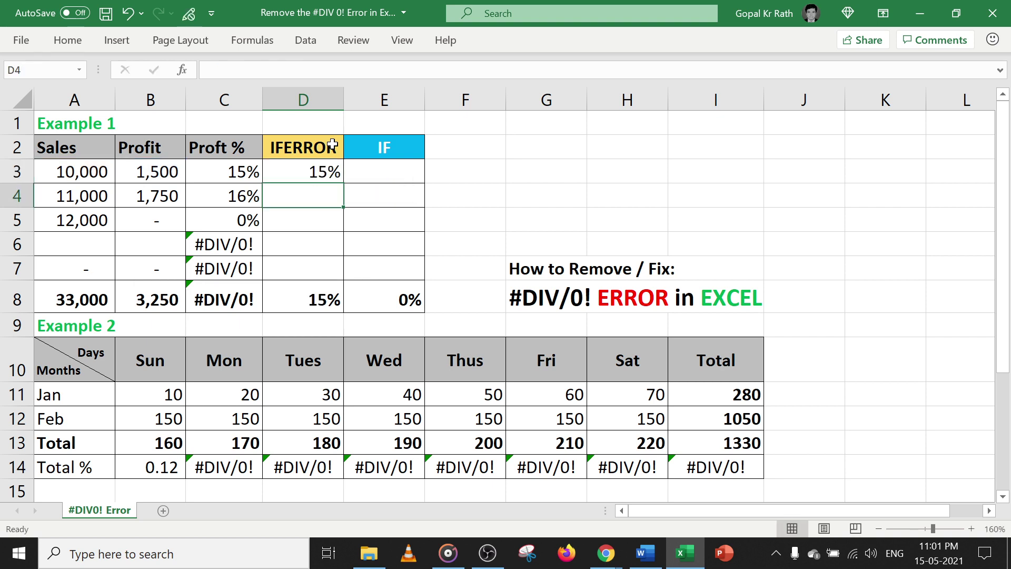
Step: Fill the IFERROR formula down D3:D7 and check that D6 and D7 are blank
drag(309, 173, 311, 264)
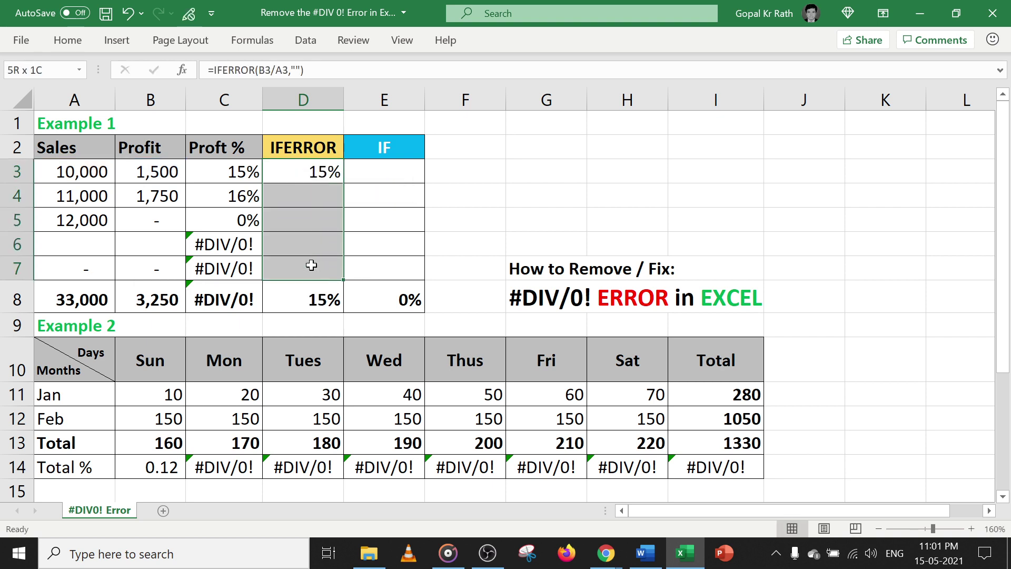
key(ctrl+d)
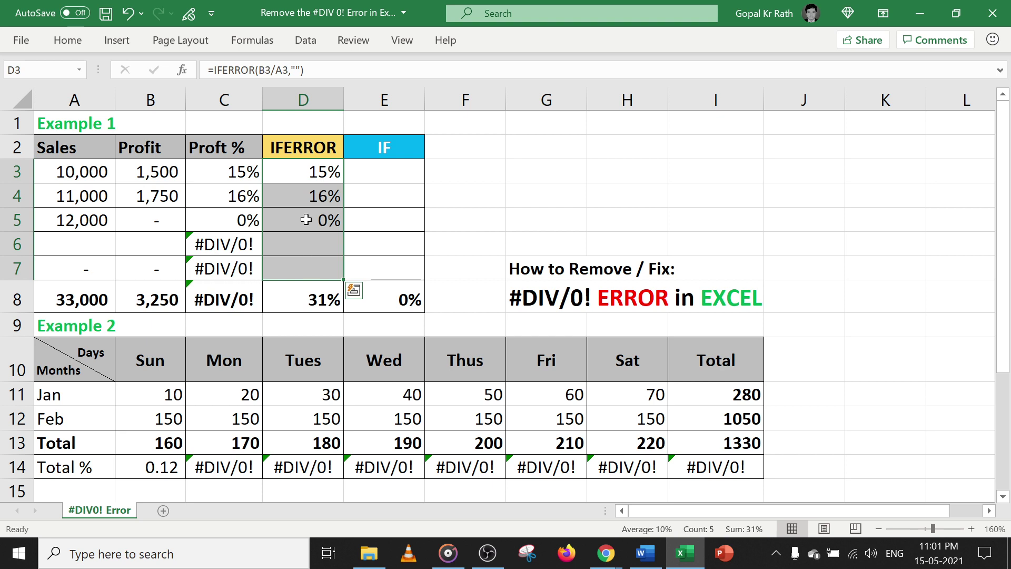
click(307, 240)
click(309, 267)
click(308, 240)
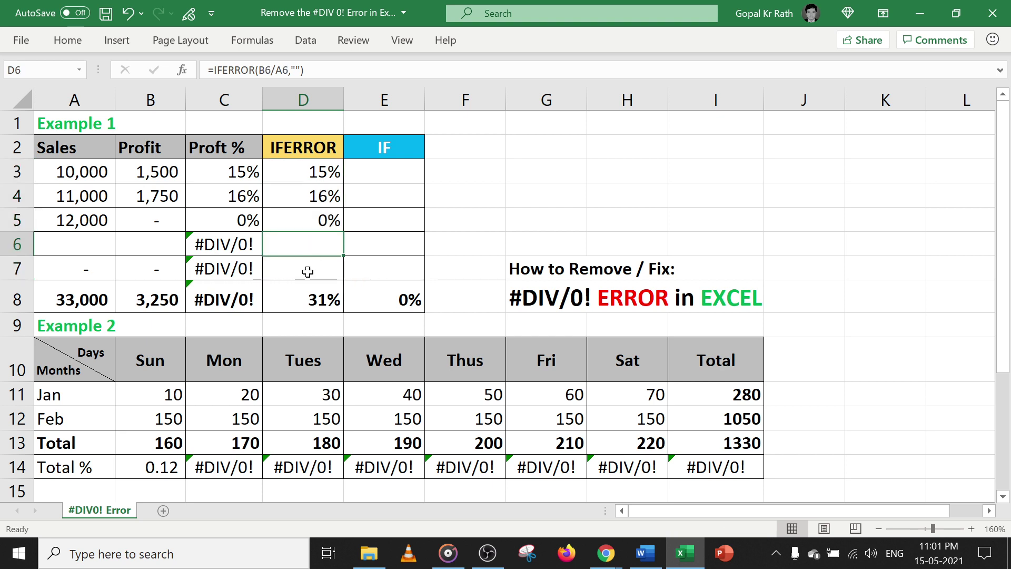
click(308, 272)
click(314, 243)
click(313, 273)
click(312, 238)
Step: Change D3's IFERROR fallback to "0%" and fill it down to D7
click(314, 173)
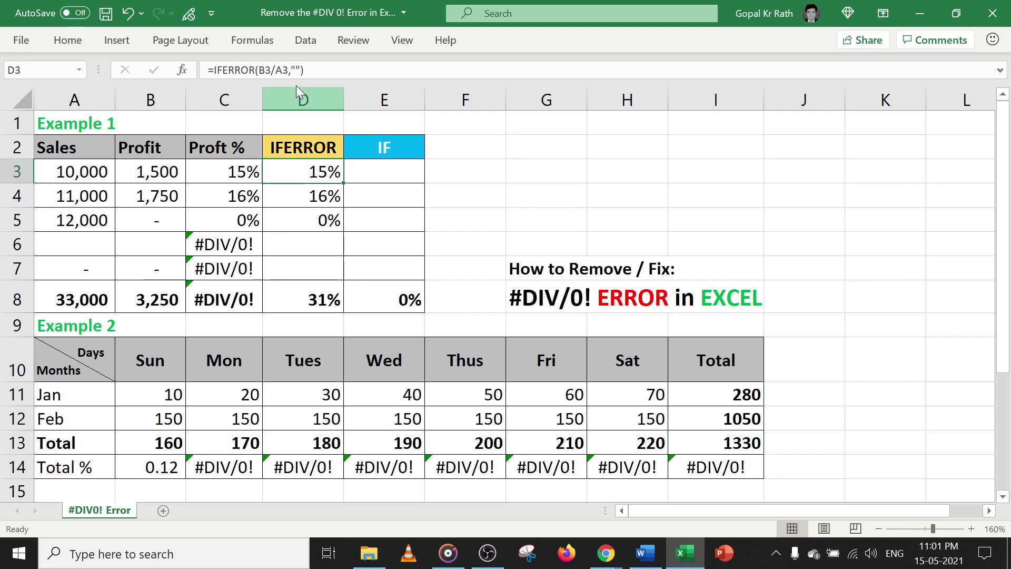
click(297, 70)
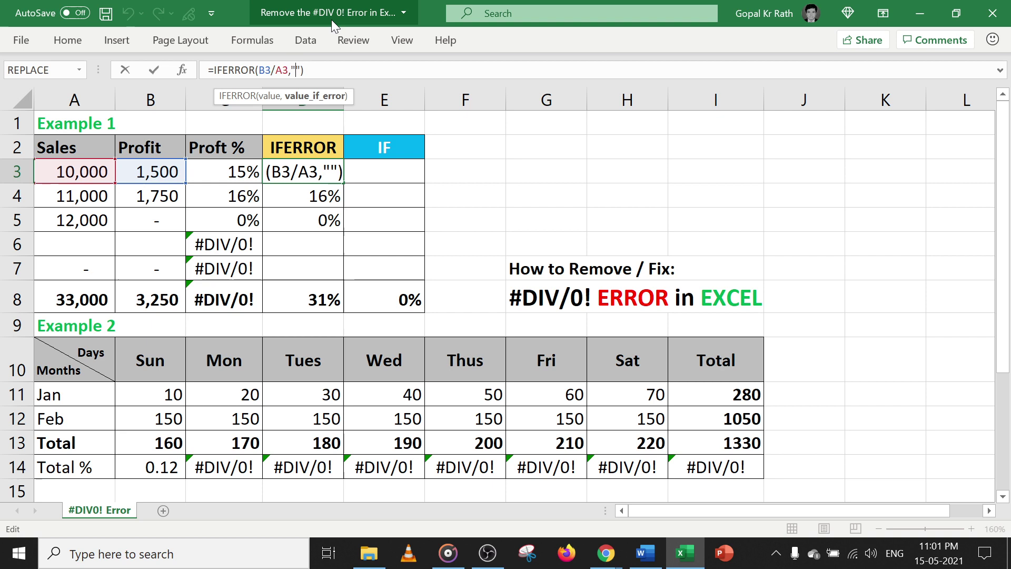
text(0)
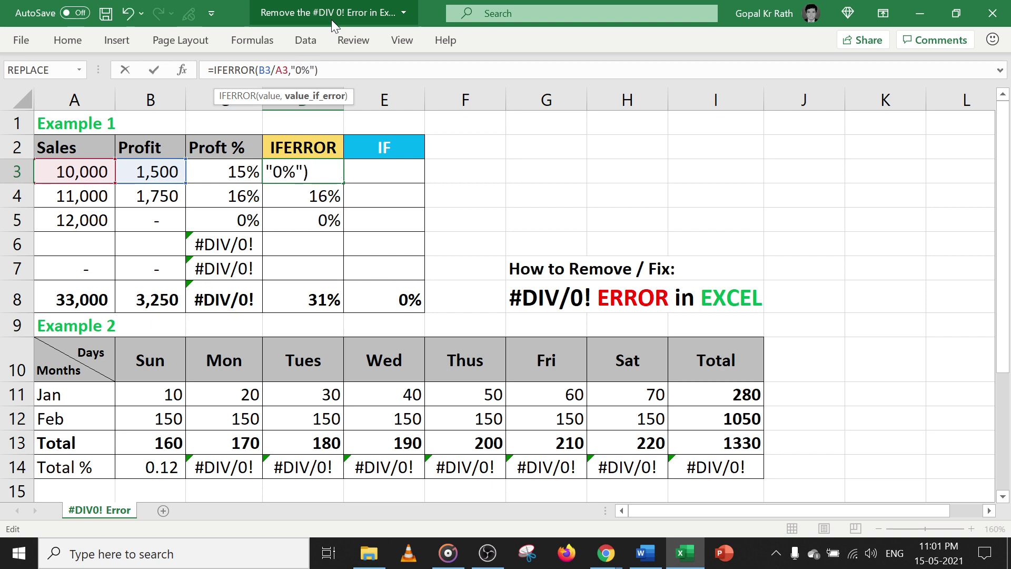
key(Return)
drag(316, 172, 321, 267)
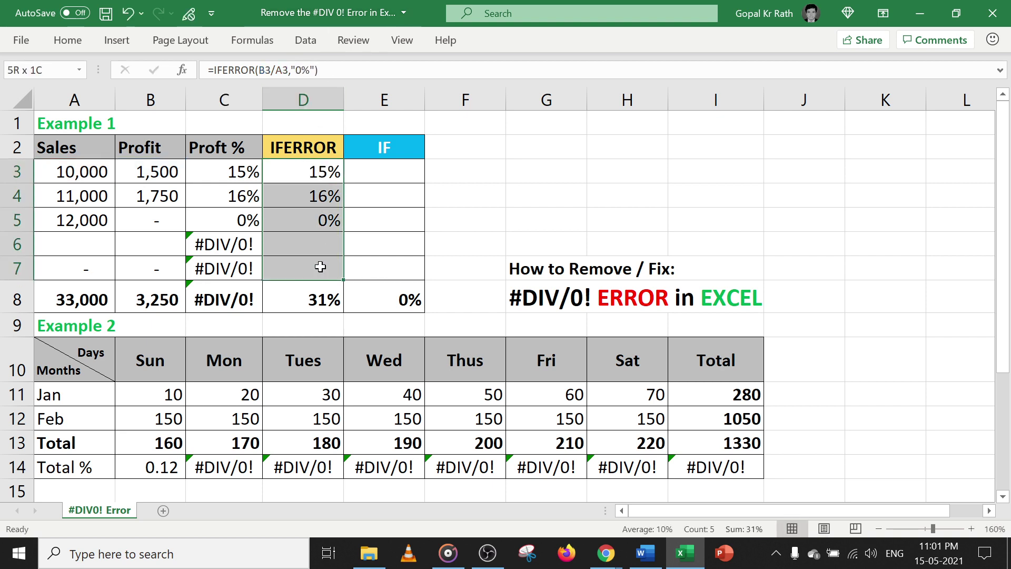
key(ctrl+d)
Step: Right-align the 0% values in D5:D7 and confirm D8's SUM still totals 31%
drag(309, 224, 305, 261)
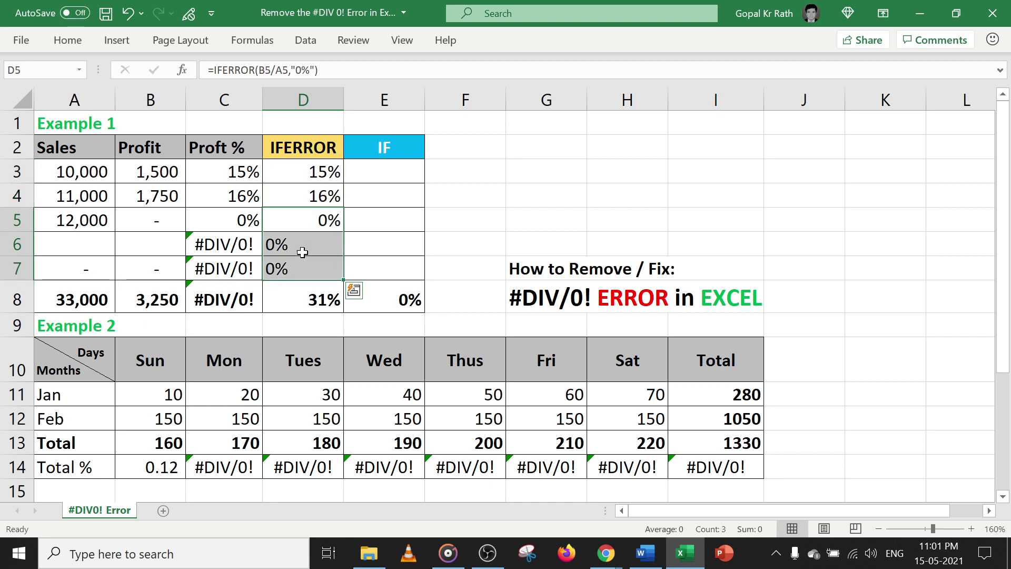
click(68, 46)
click(300, 96)
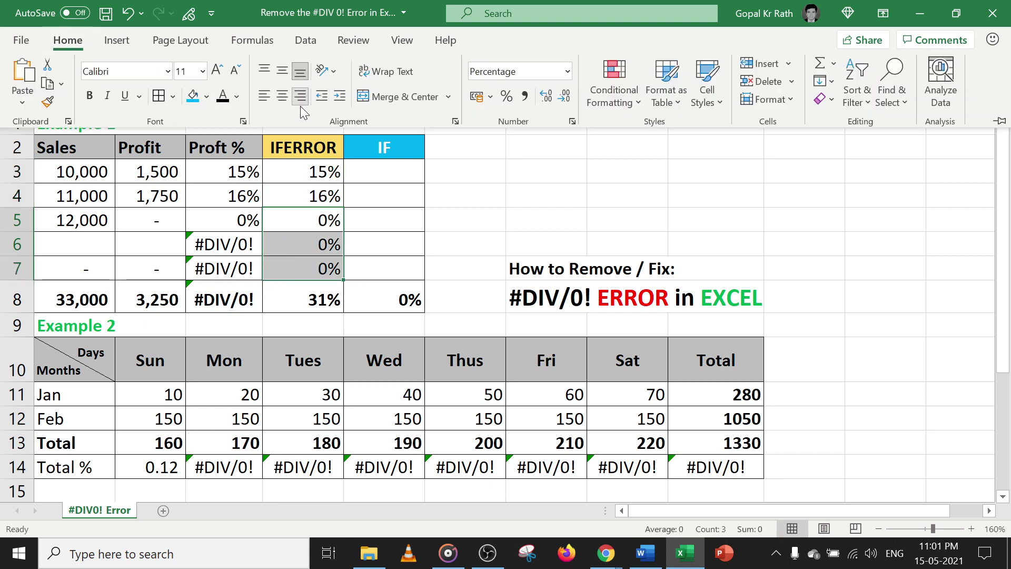
click(311, 294)
double_click(311, 294)
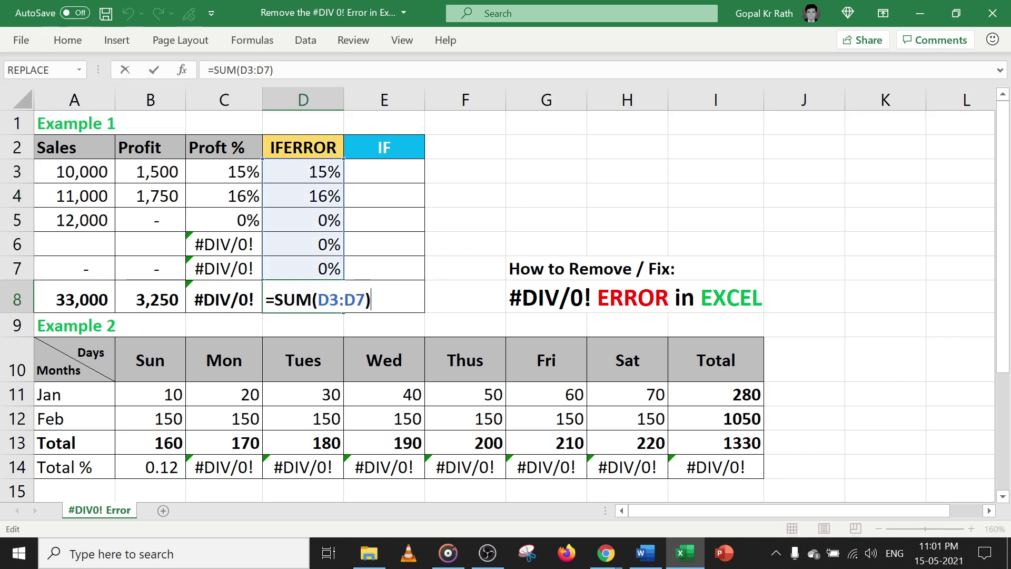
key(Escape)
drag(316, 168, 322, 295)
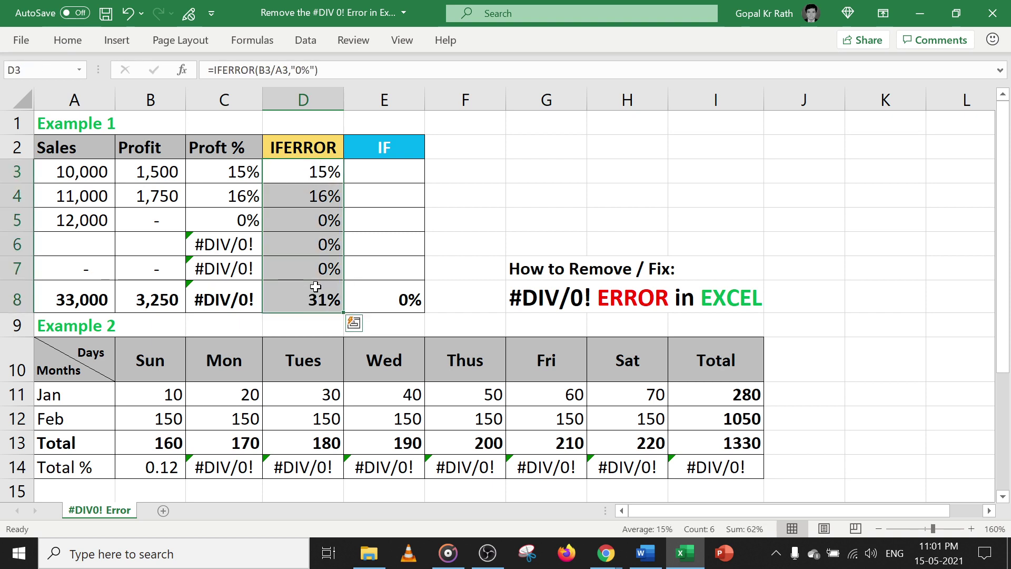
click(321, 295)
double_click(322, 295)
key(Escape)
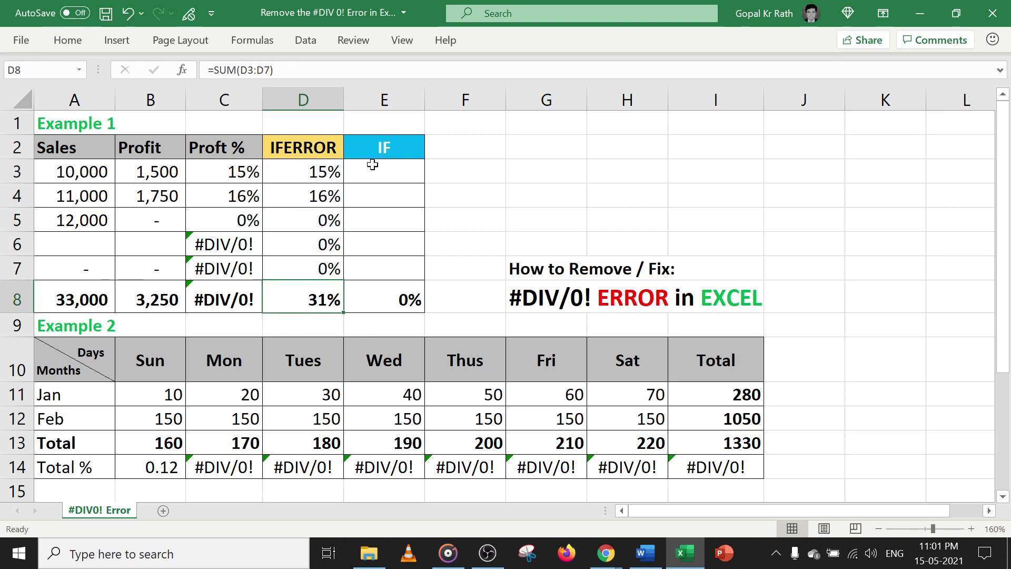
drag(375, 168, 375, 270)
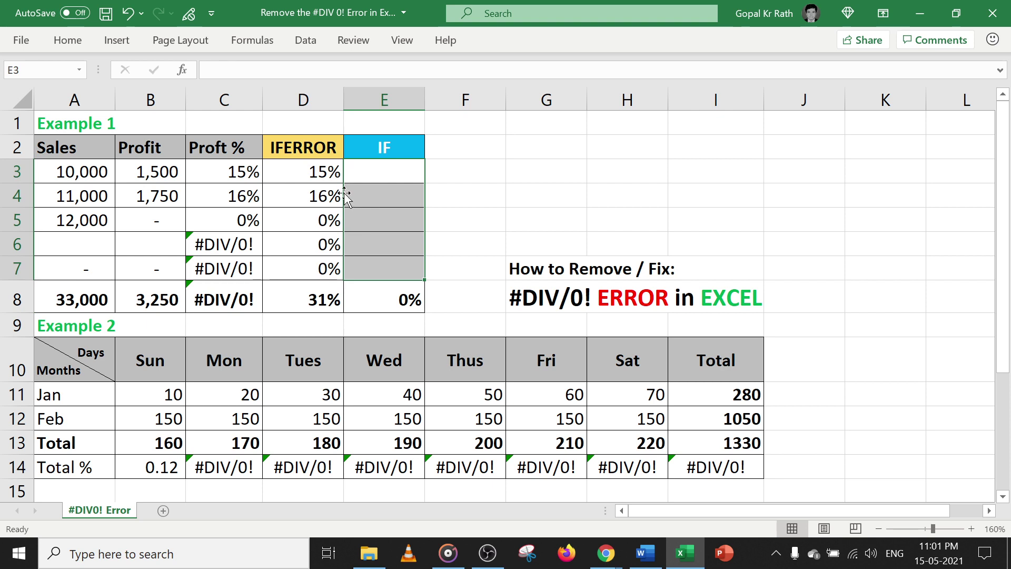
click(379, 169)
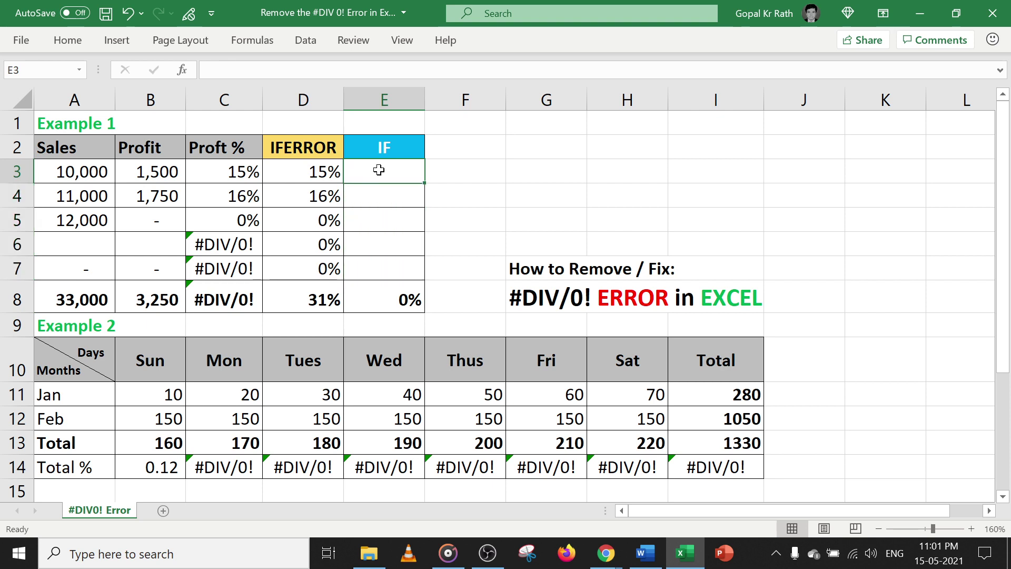
drag(303, 147, 314, 300)
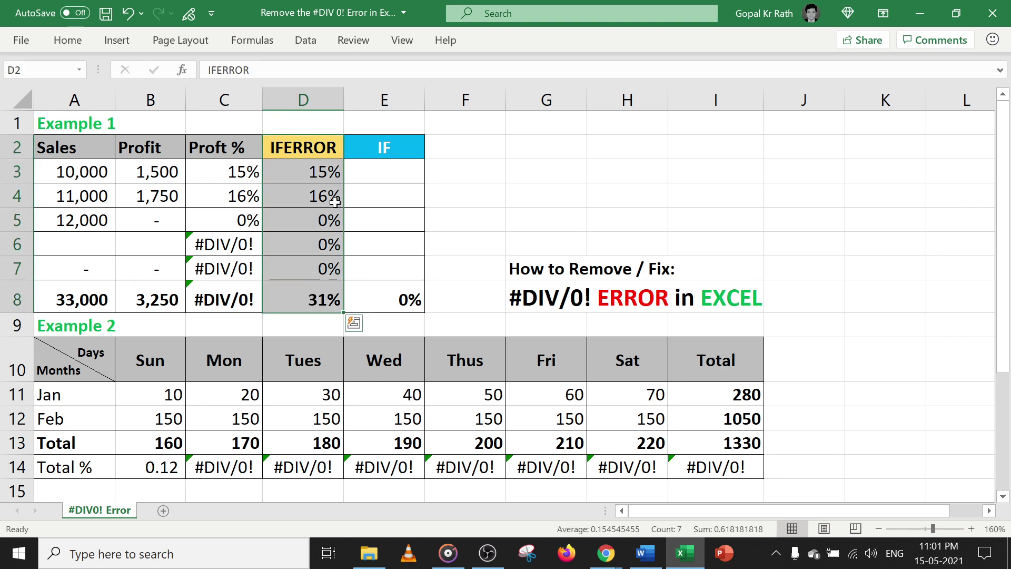
click(379, 175)
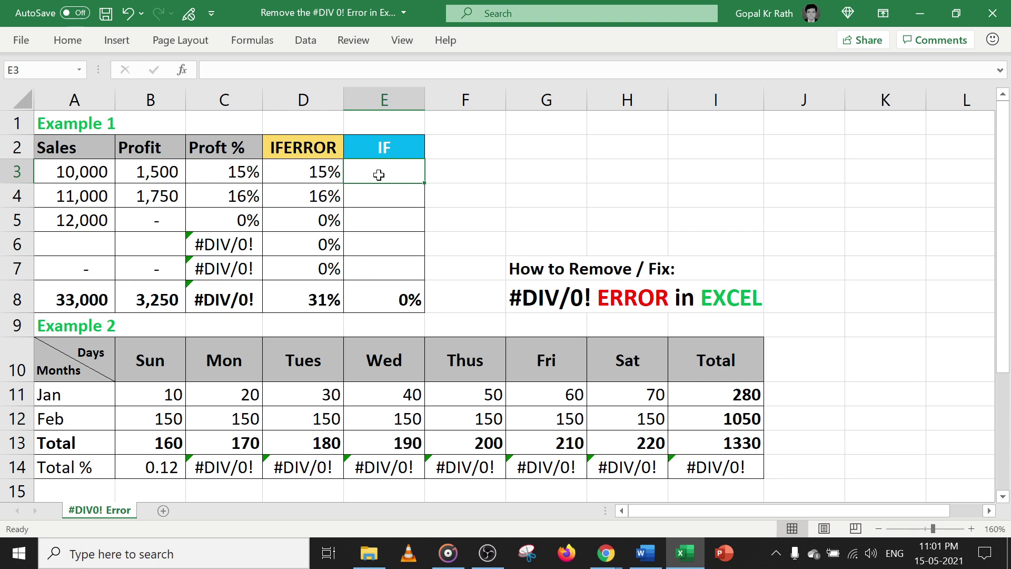
Step: Enter =IF(OR(A3=0,B3=0),"0%",B3/A3) in E3, removing the stray equals sign and closing parentheses
text(=)
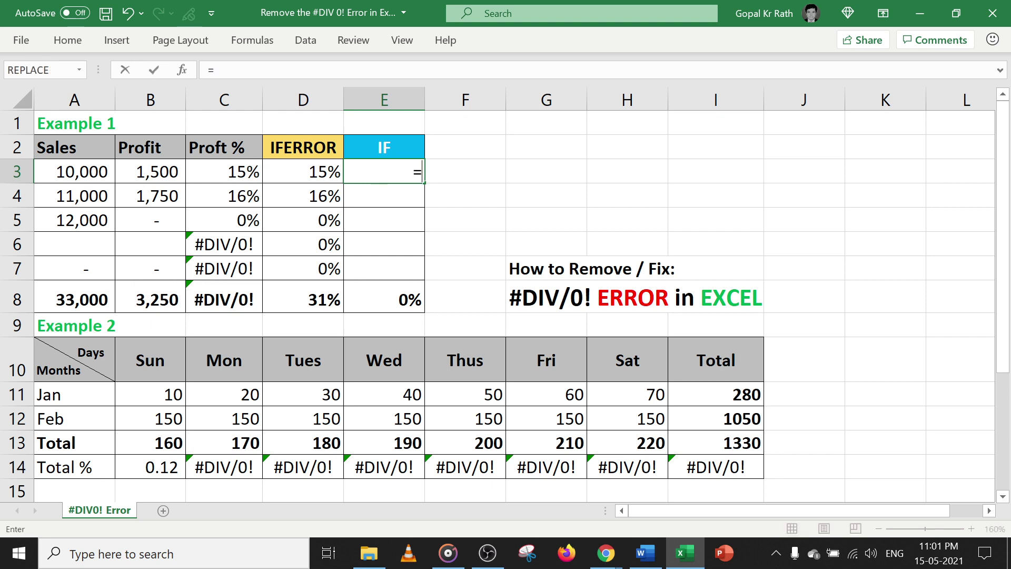
text(if)
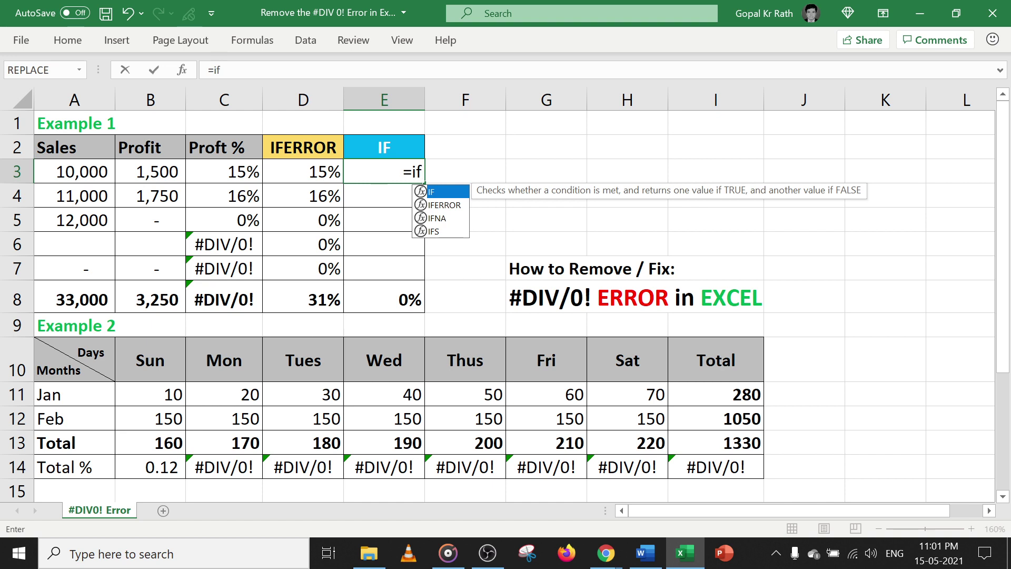
text(()
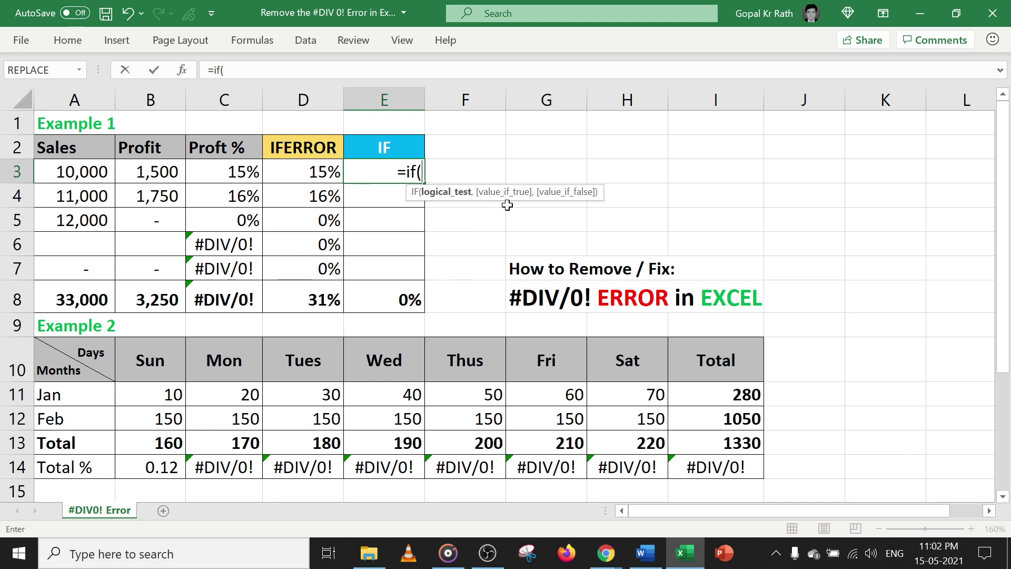
text(or)
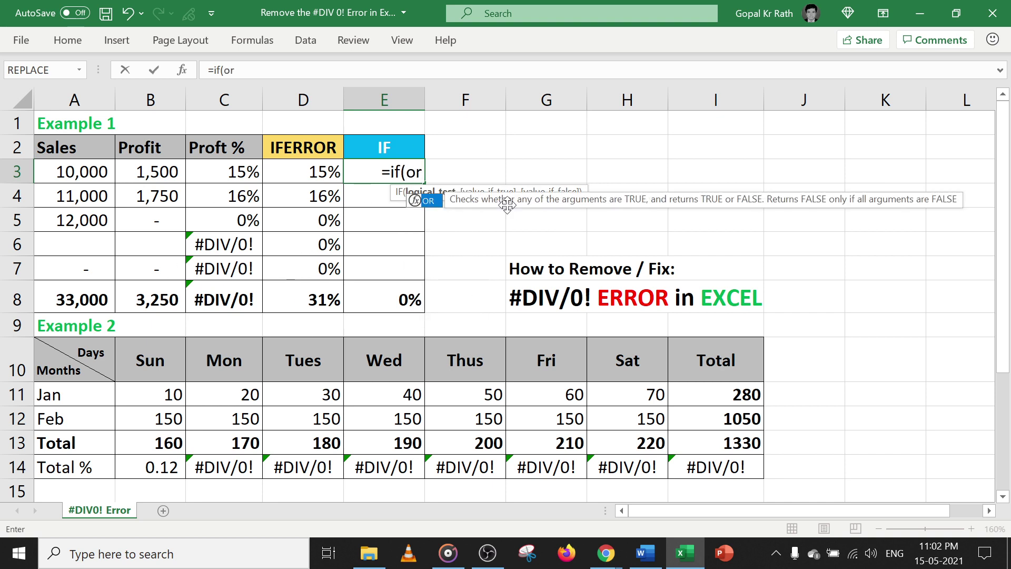
text(()
click(69, 172)
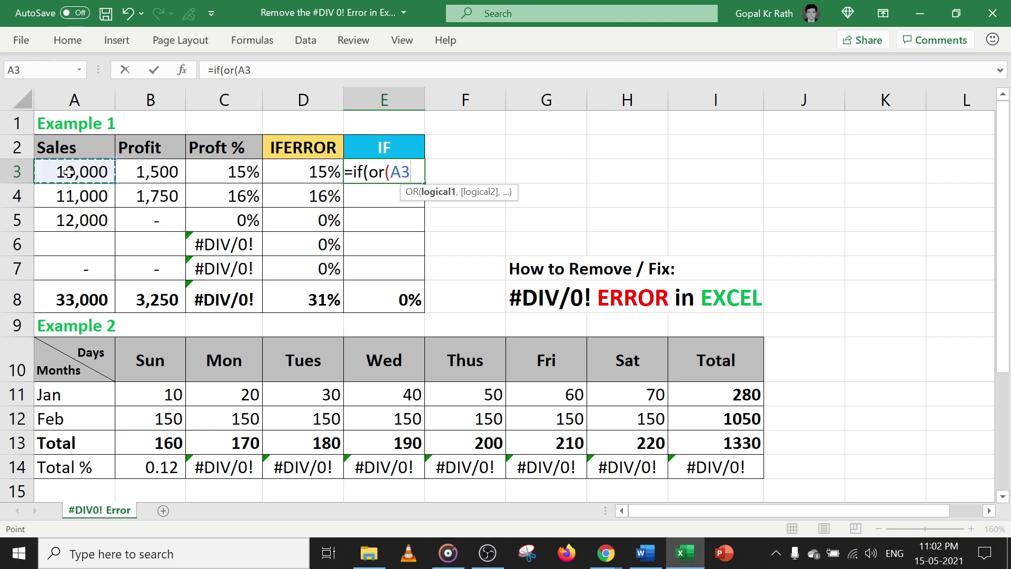
text(=0,)
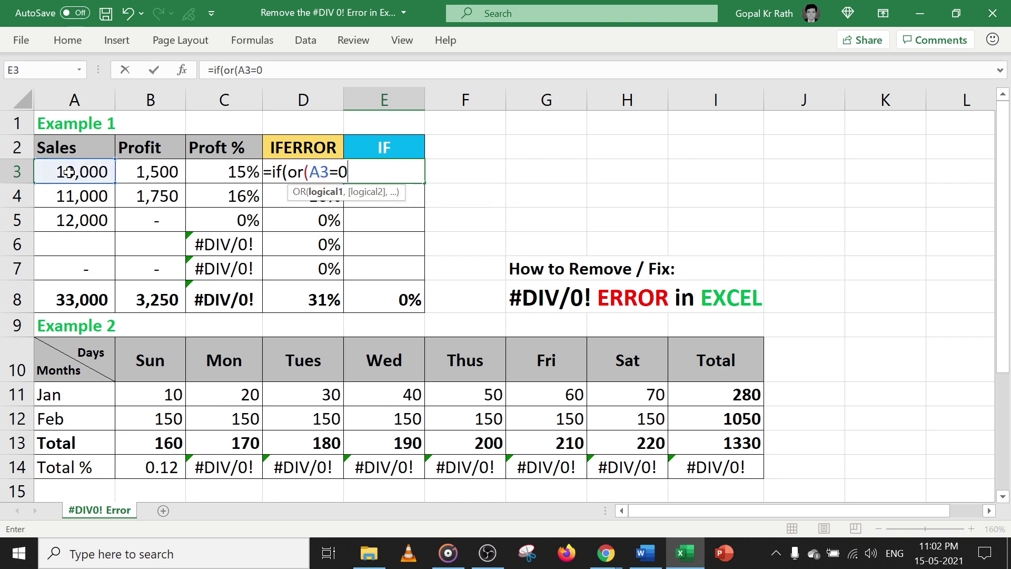
click(142, 174)
text(=0)
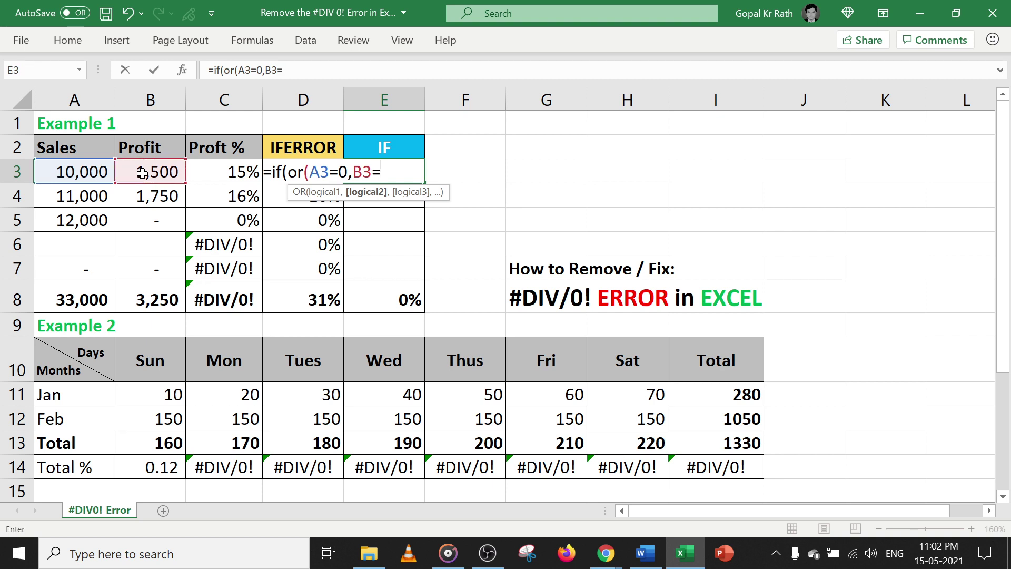
text(),)
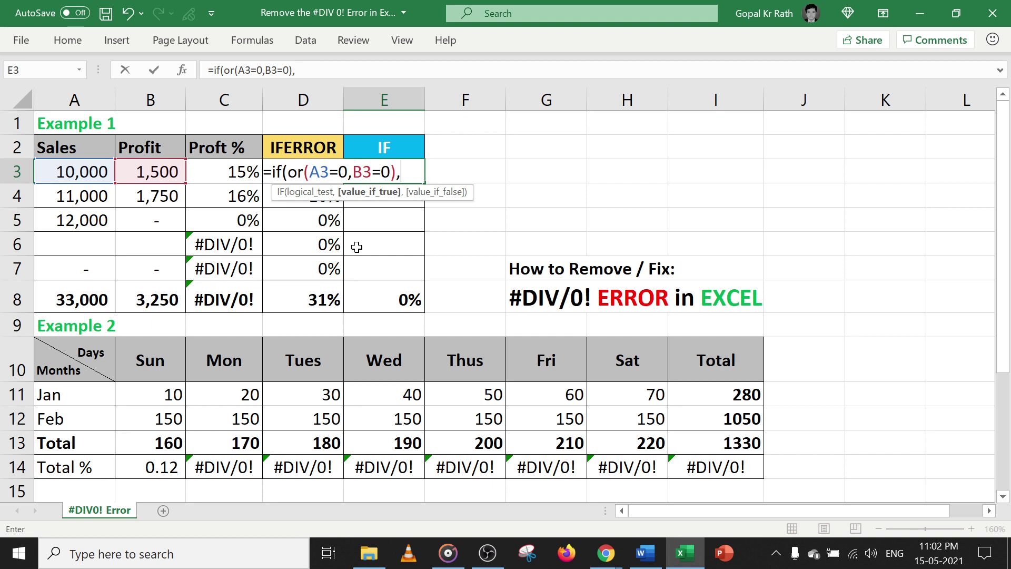
text("0%)
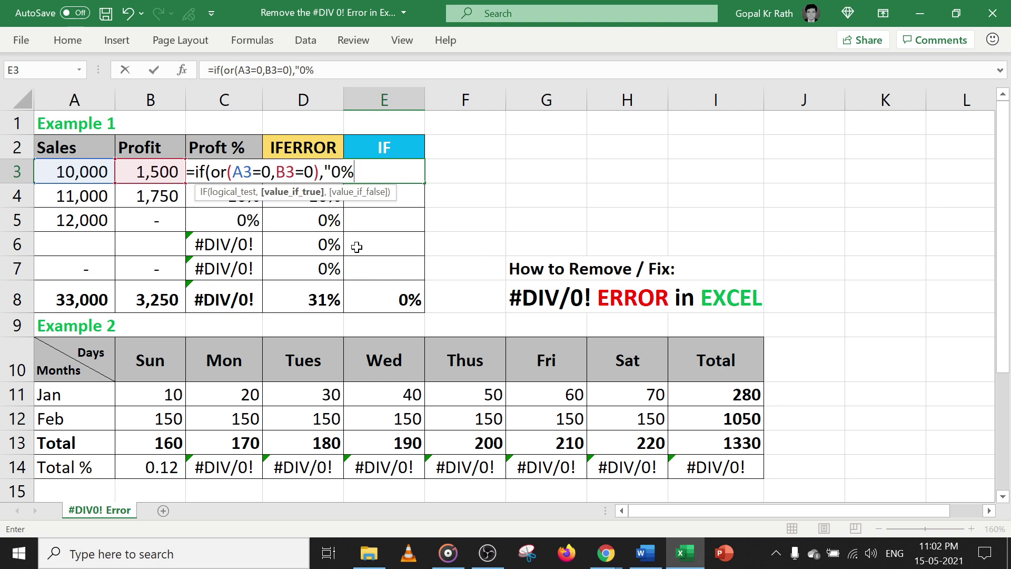
text(",=B3/A3)
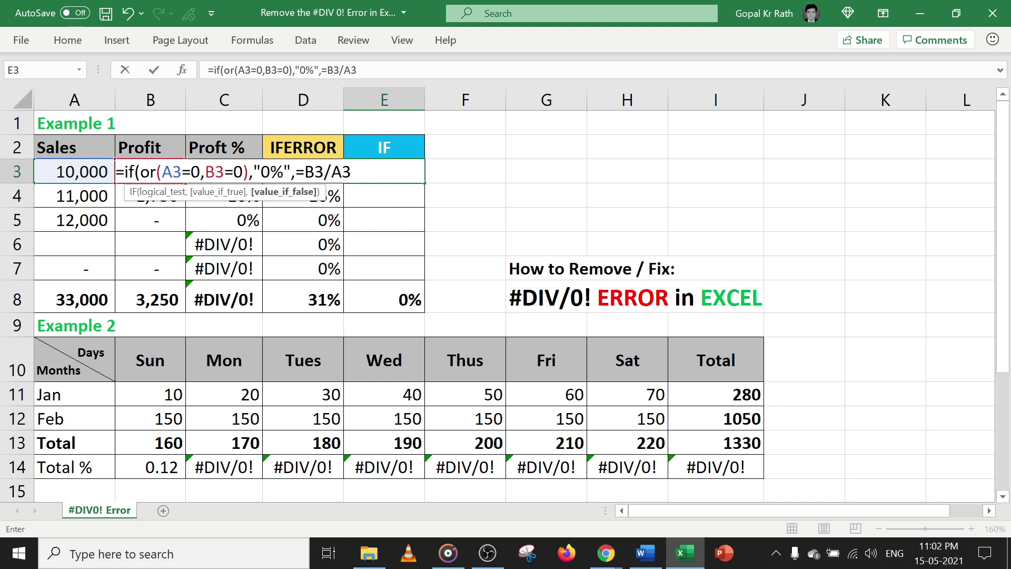
click(304, 171)
key(BackSpace)
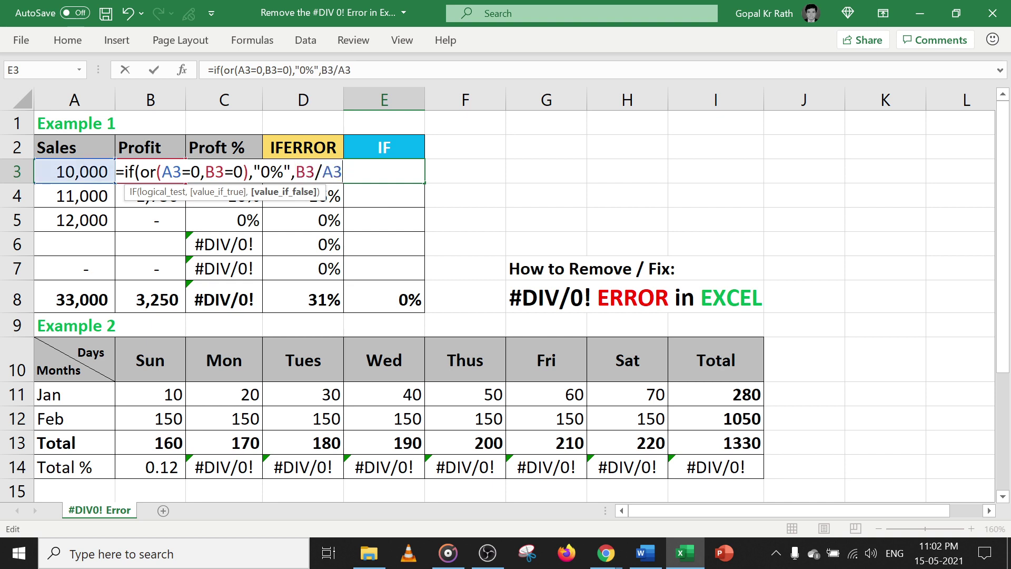
key(End)
text())
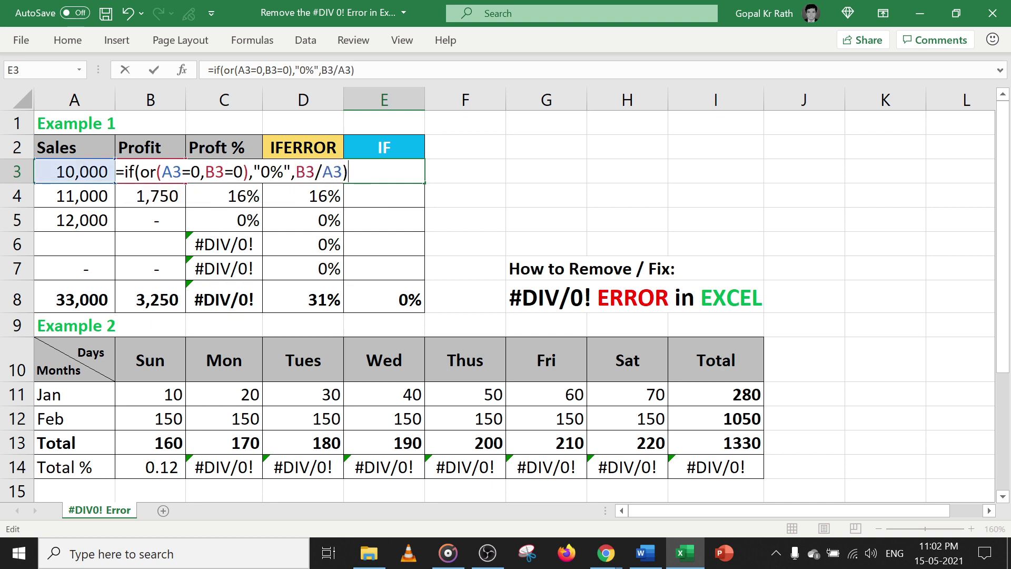
text())
key(Return)
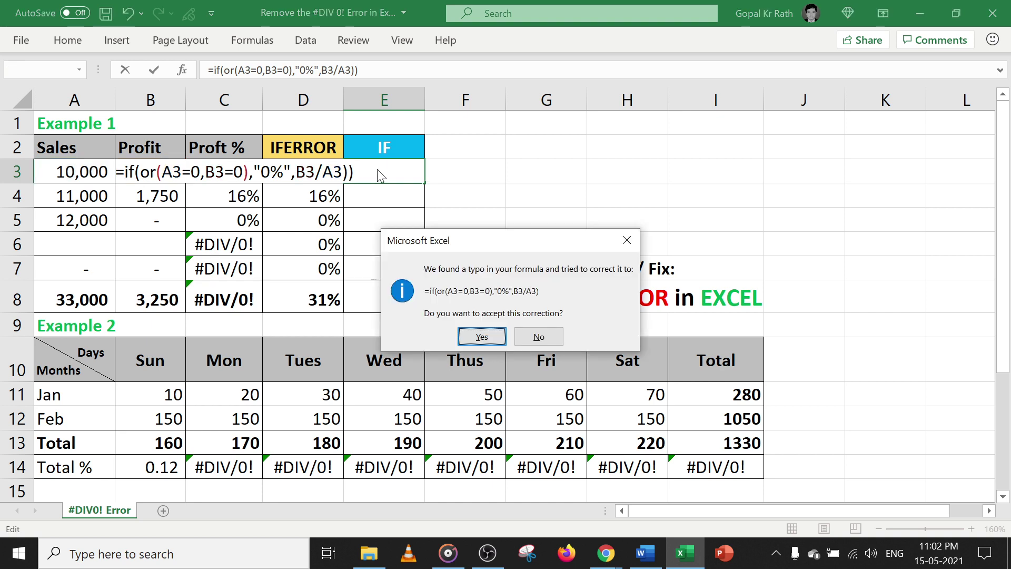
Step: Accept the formula correction and fill E3 down to E7, giving 15%, 16%, 0%, 0%, 0%
key(Return)
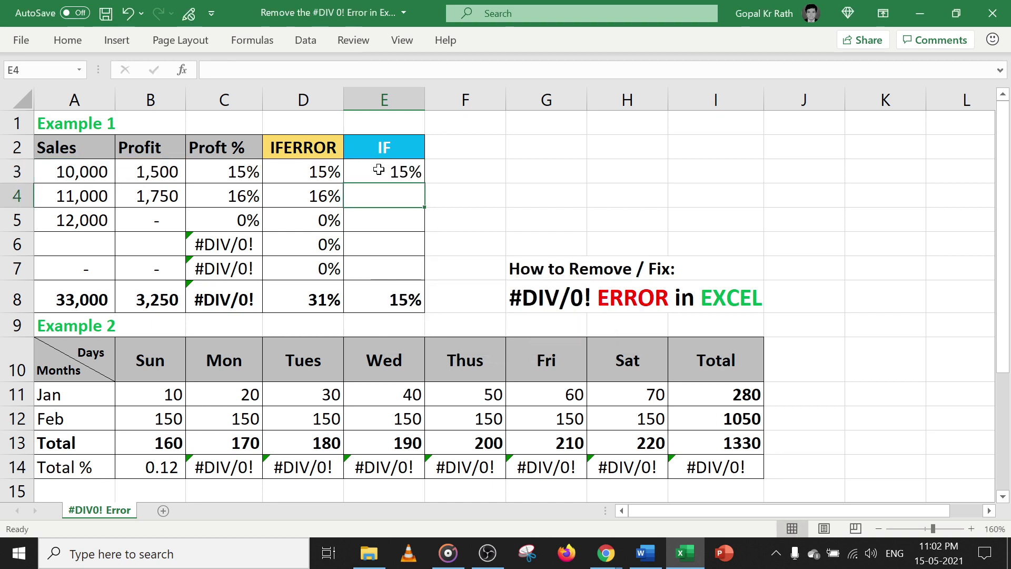
drag(377, 169, 380, 267)
key(ctrl+d)
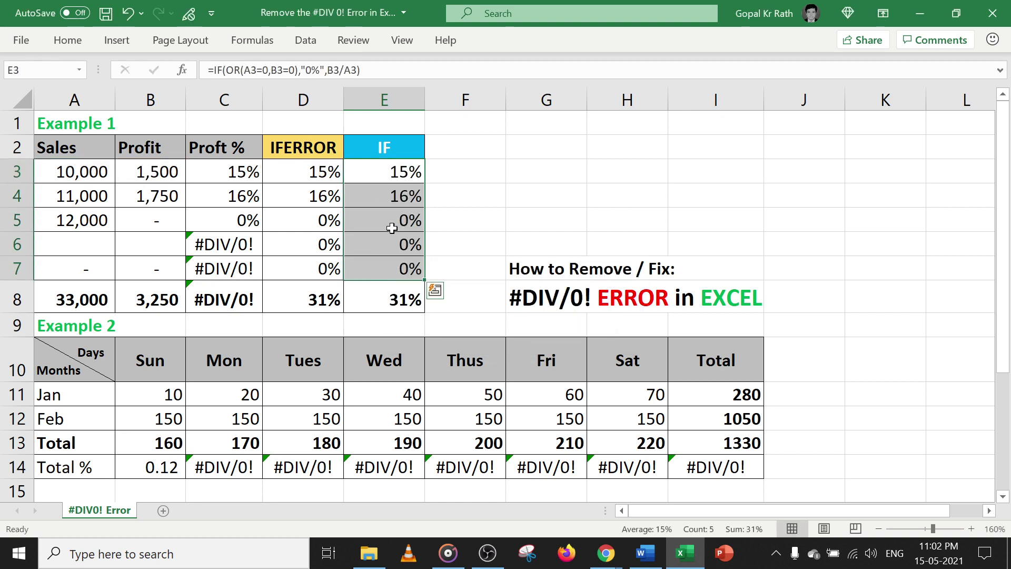
click(392, 228)
click(395, 296)
drag(402, 175, 405, 298)
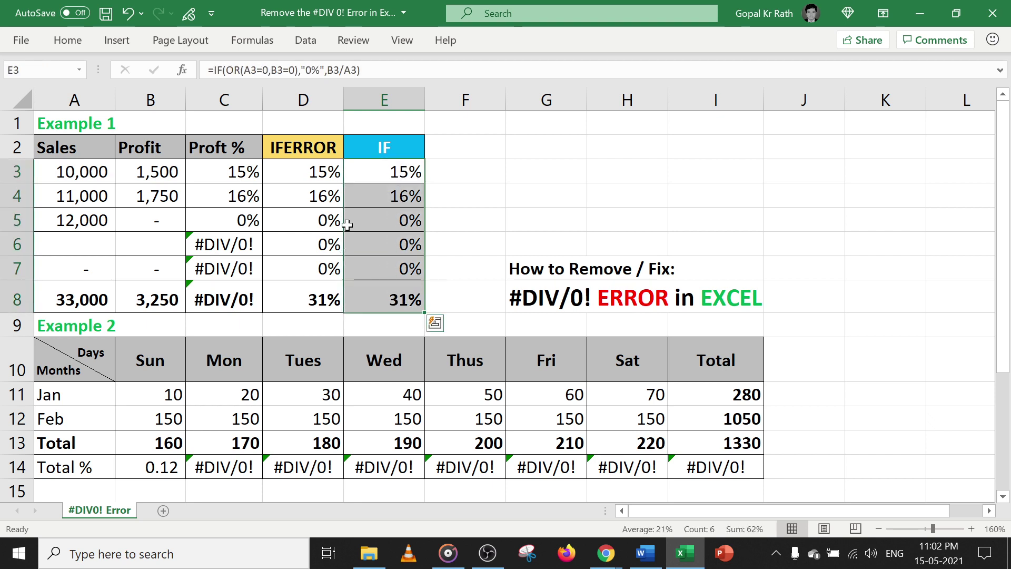
click(377, 169)
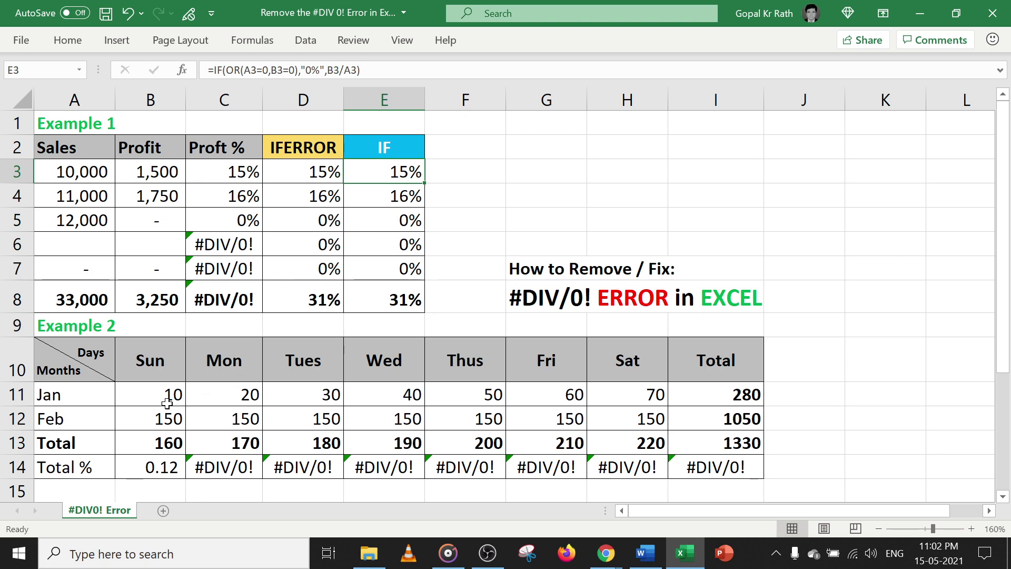
click(140, 387)
Step: Inspect the Example 2 table and B14's Total % formula =B13/I13
drag(73, 323, 67, 424)
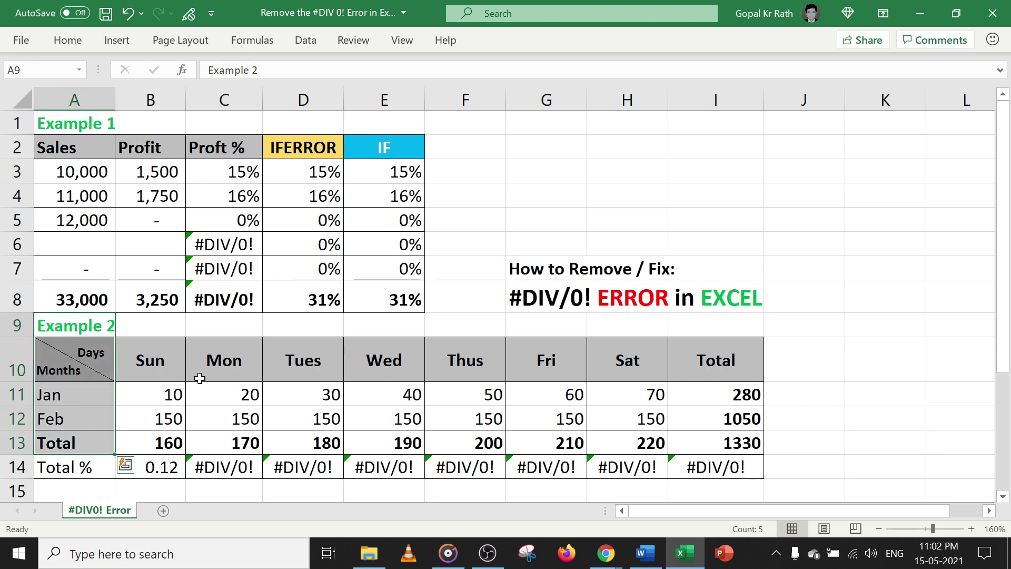
scroll(205, 377, down, 1)
click(111, 296)
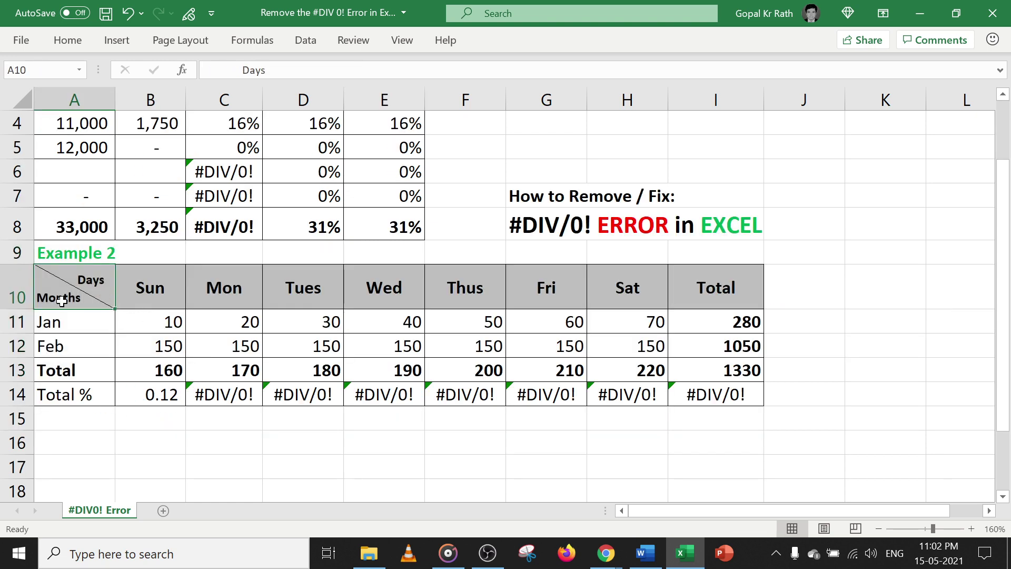
click(174, 285)
click(164, 376)
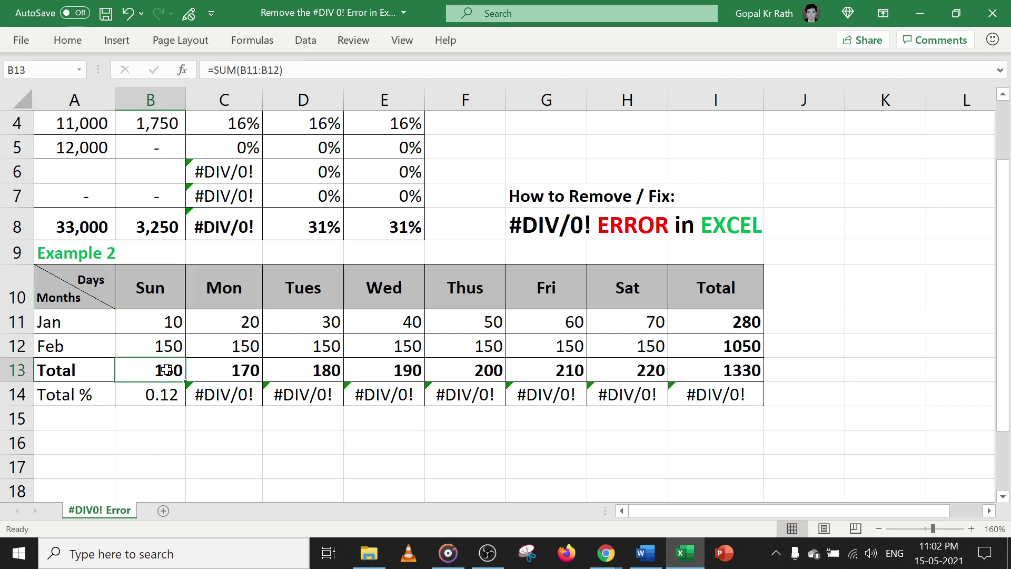
click(157, 394)
double_click(157, 394)
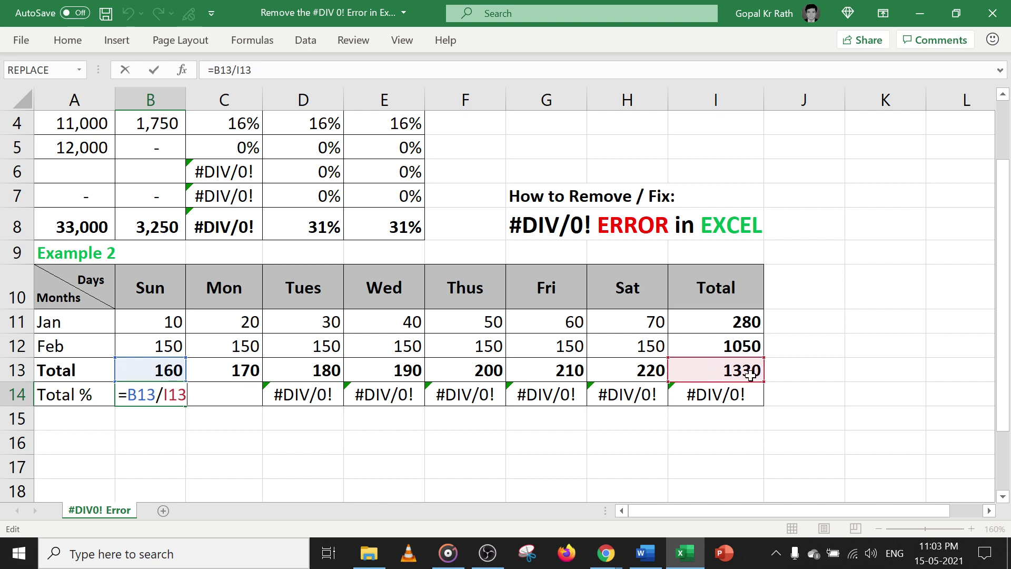
key(Escape)
Step: Copy B14's formula to C14:I14, revealing that C14 divides by the empty J13
drag(162, 393, 627, 400)
click(161, 396)
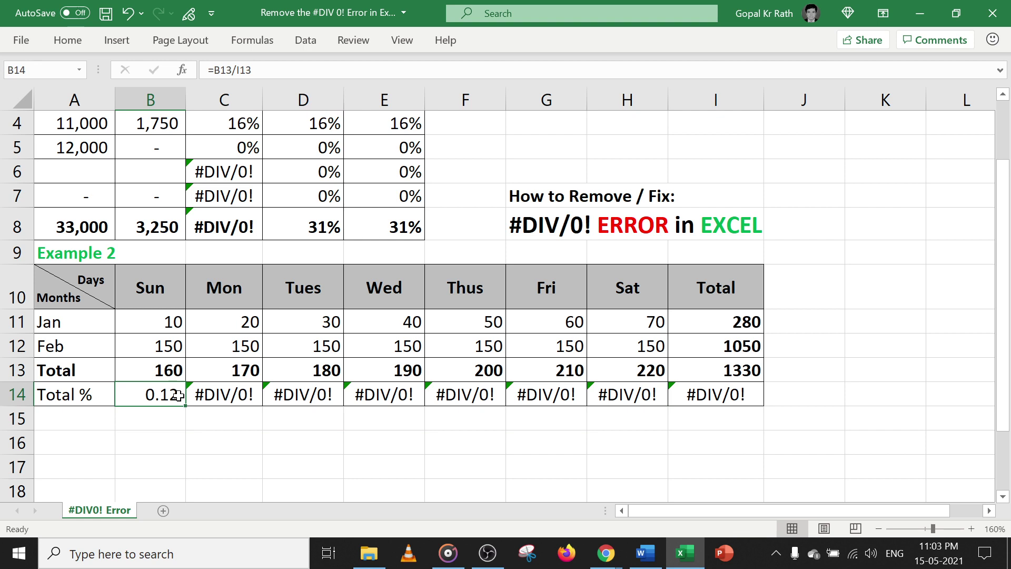
key(ctrl+c)
drag(227, 396, 693, 390)
key(ctrl+v)
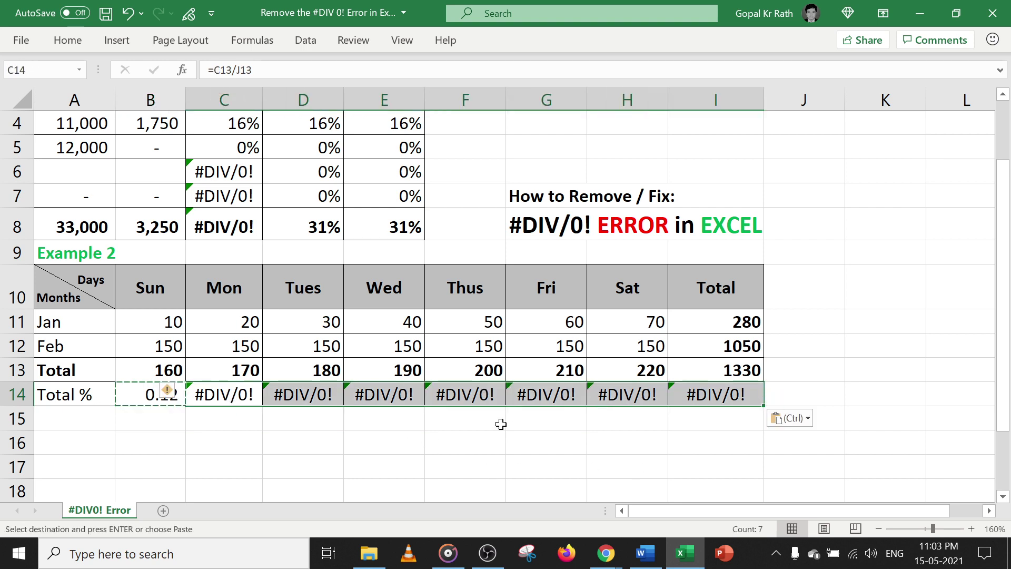
click(158, 394)
key(F2)
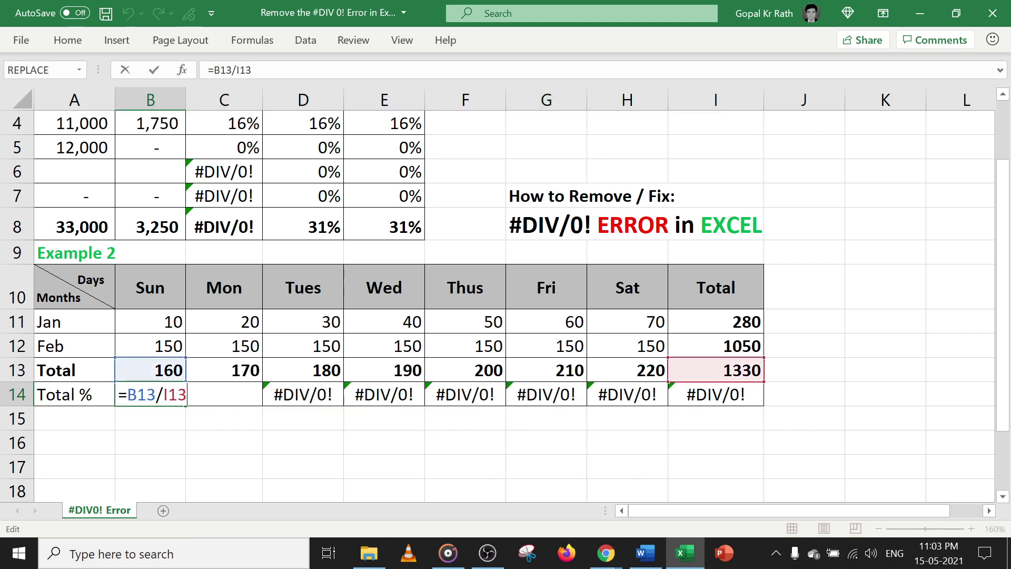
key(ctrl+Return)
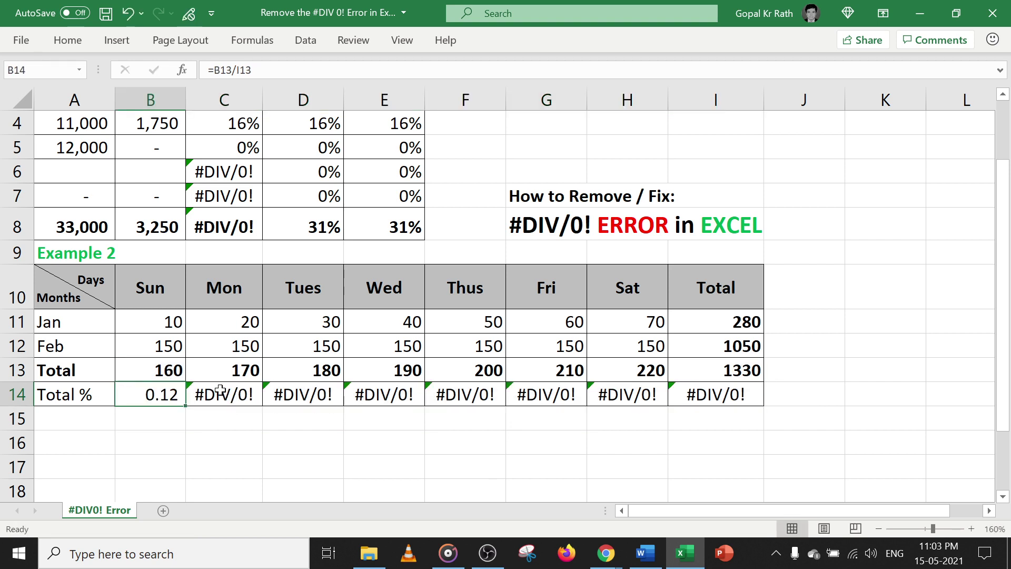
click(220, 390)
key(F2)
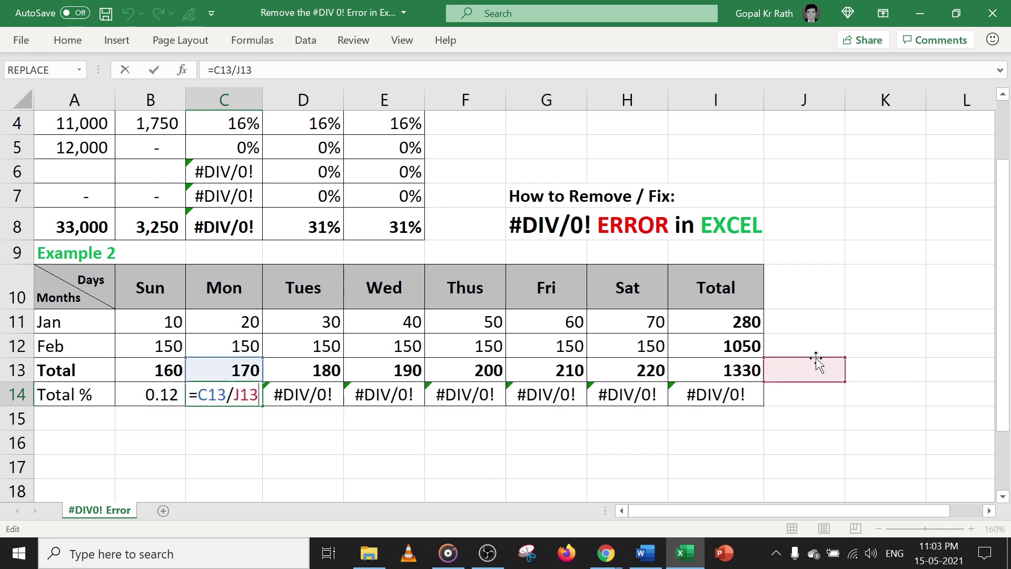
key(Escape)
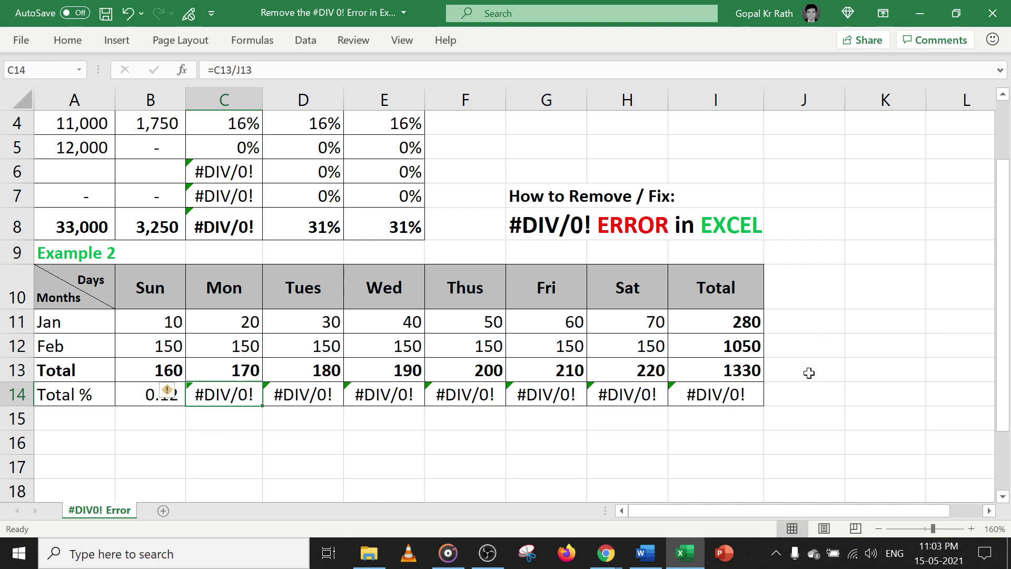
Step: Change B14 to =B13/$I$13, fill it right to I14, and verify C14's formula
double_click(145, 393)
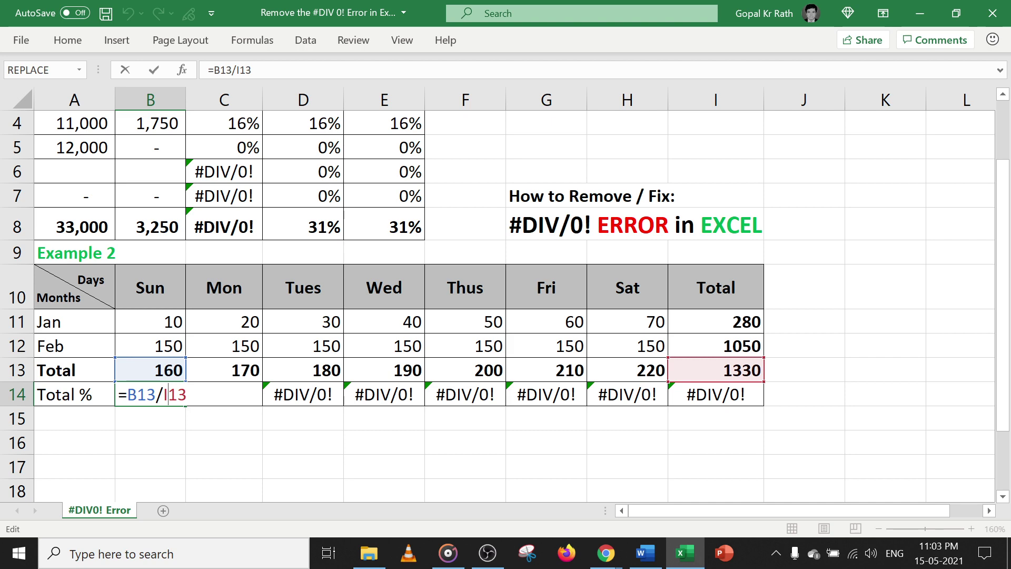
key(F4)
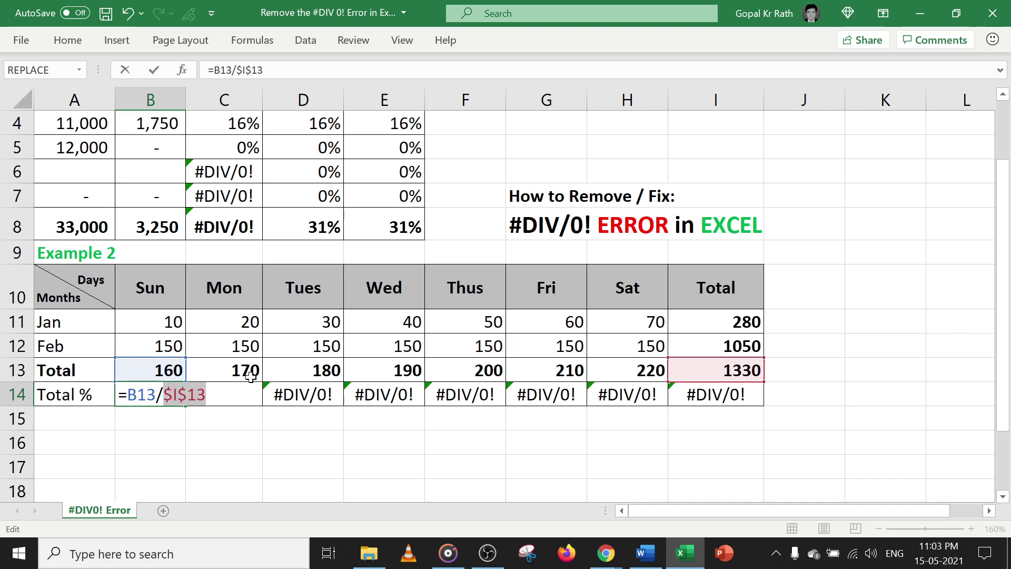
key(Return)
scroll(253, 368, up, 1)
click(156, 466)
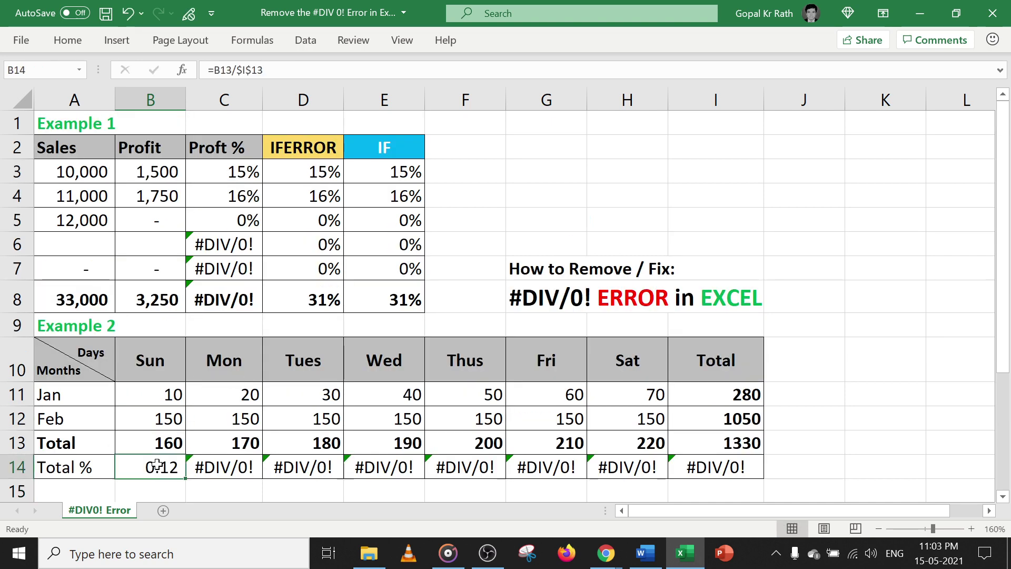
drag(157, 466, 715, 463)
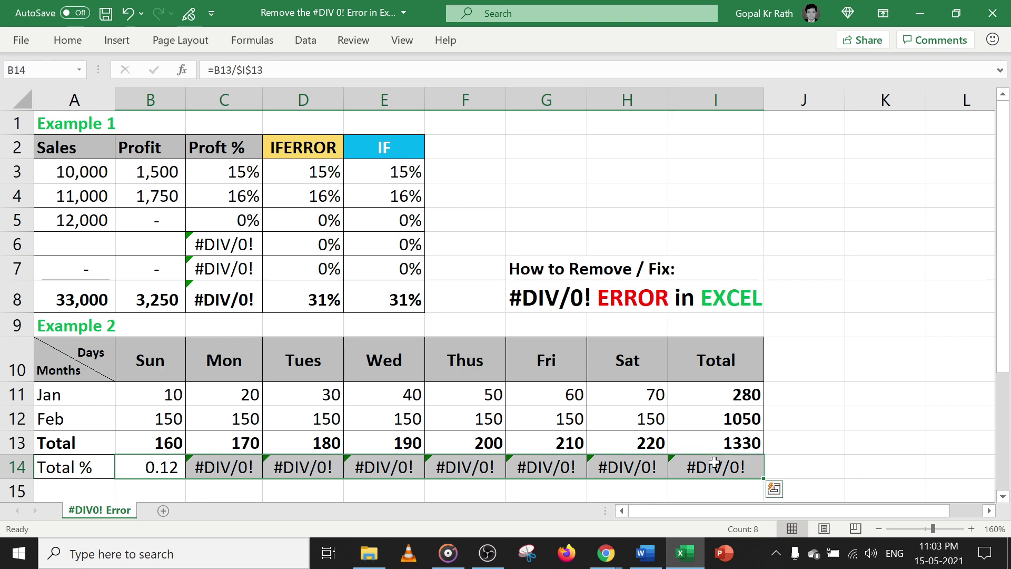
key(ctrl+r)
click(398, 469)
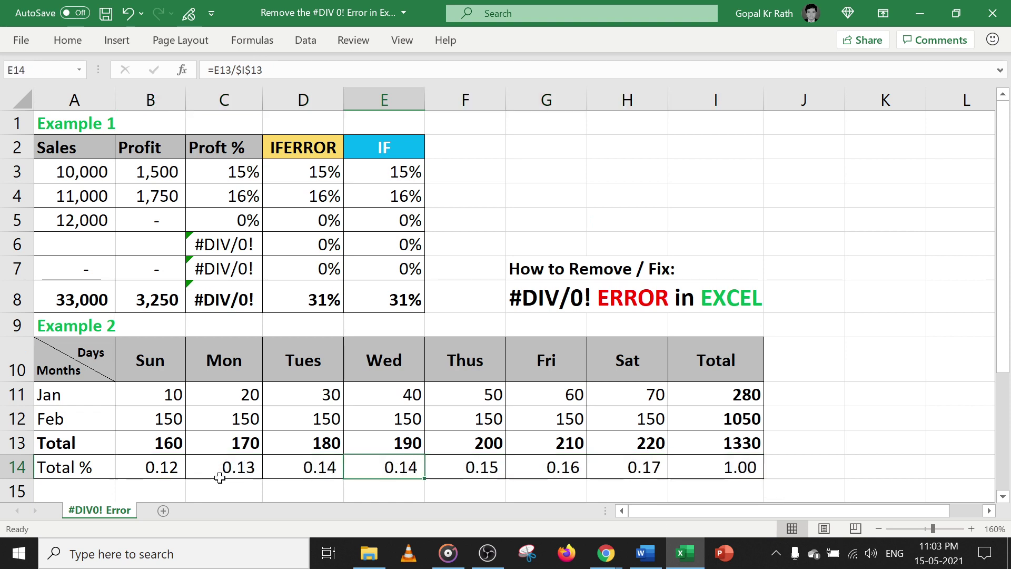
click(230, 467)
key(F2)
key(Escape)
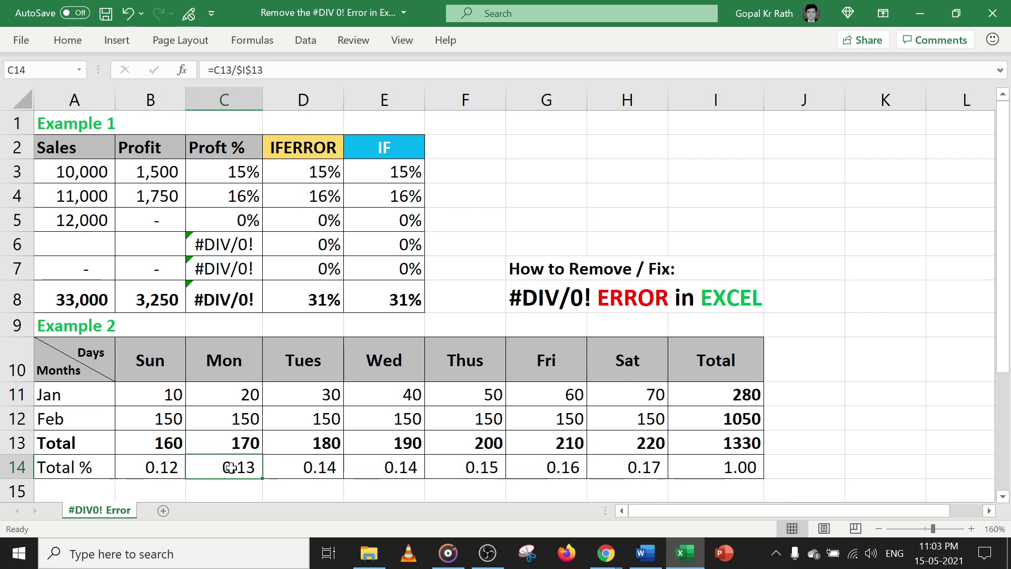